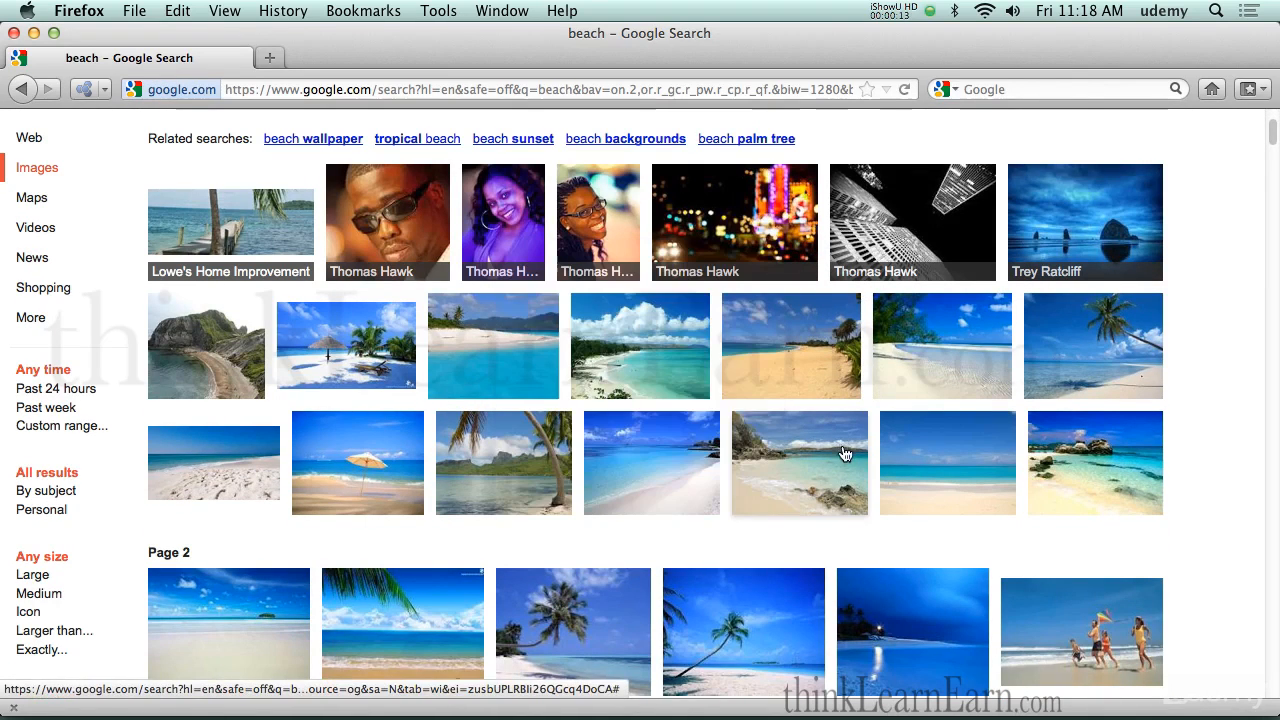
scroll(832, 440, down, 2)
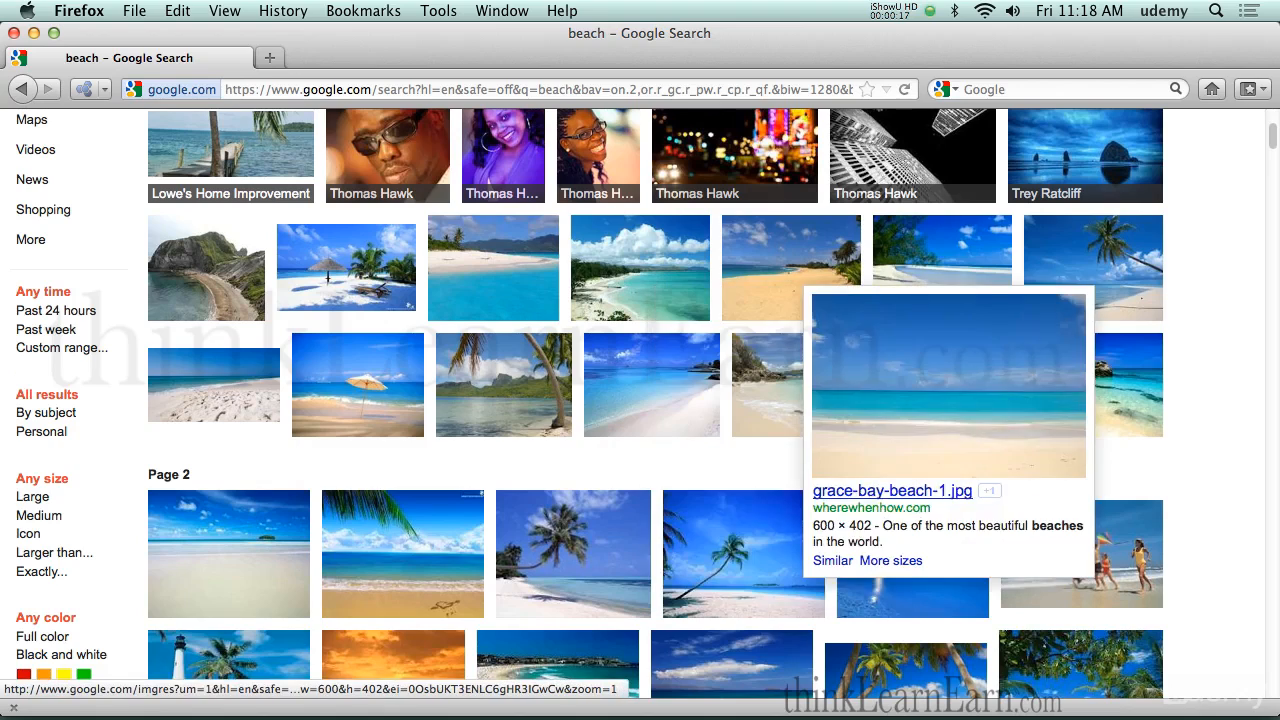
click(1093, 275)
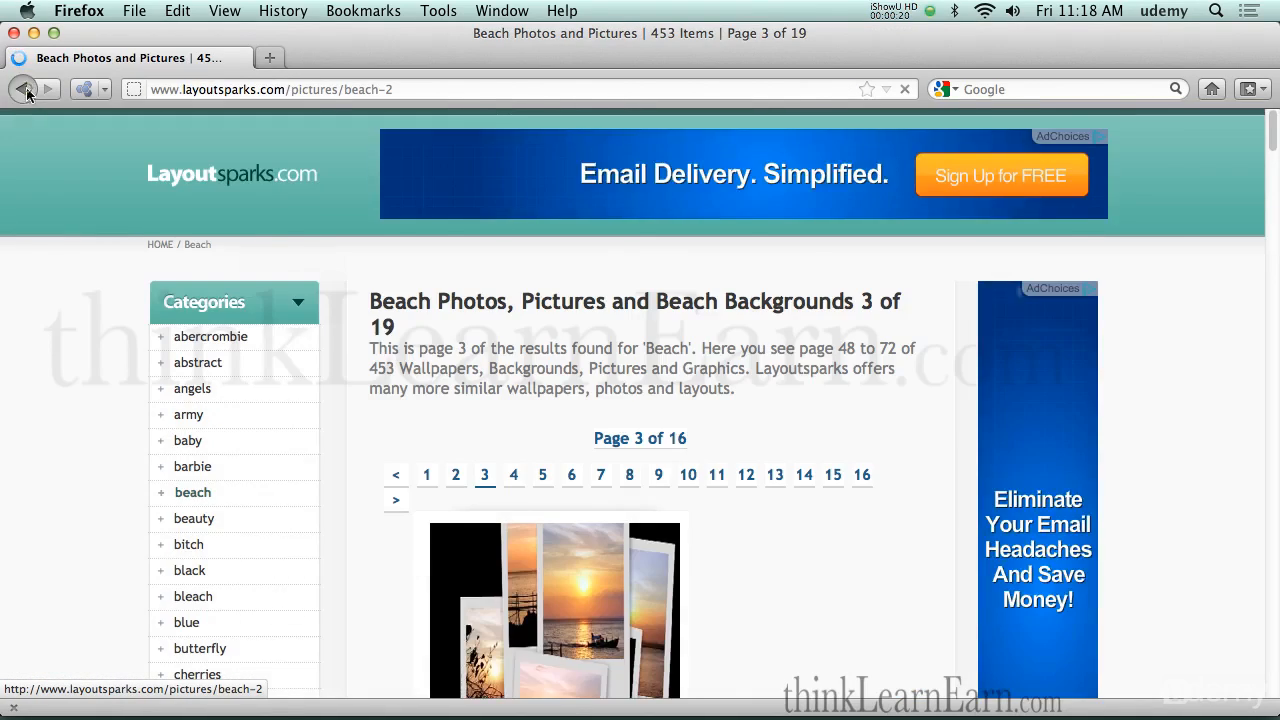
click(22, 89)
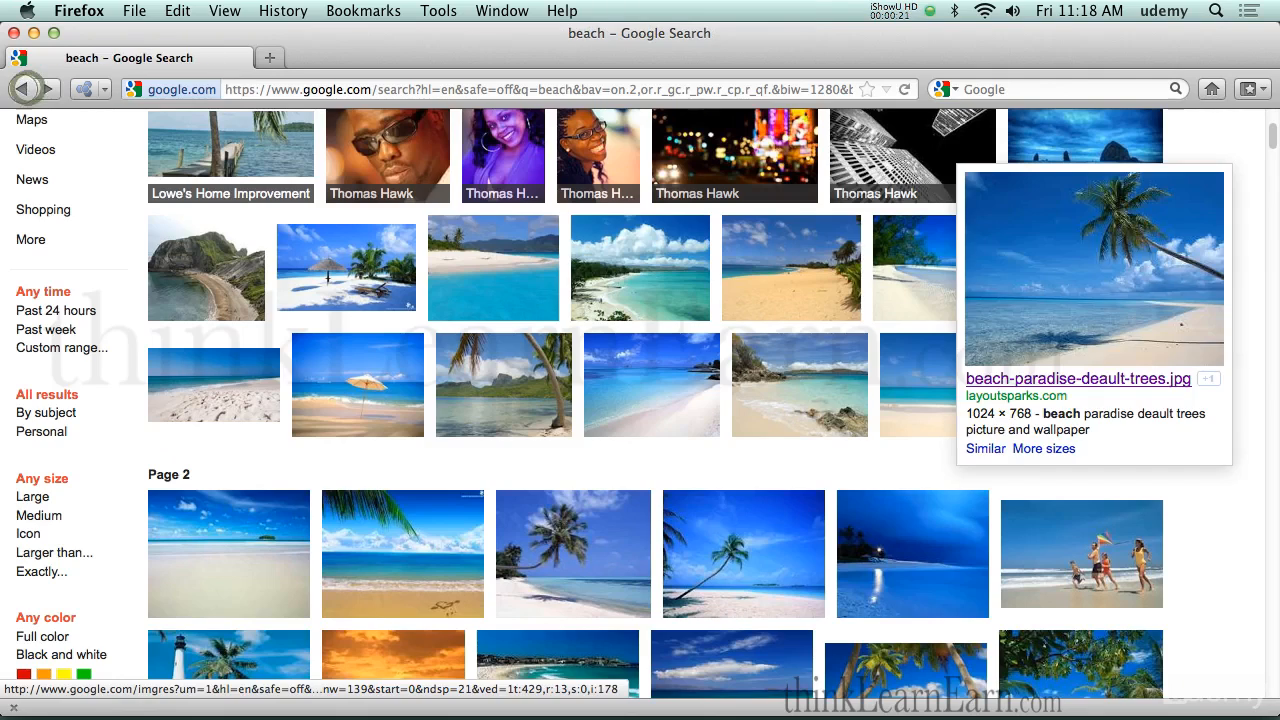
Step: Refine the Google Images search to "beach hi res"
click(208, 176)
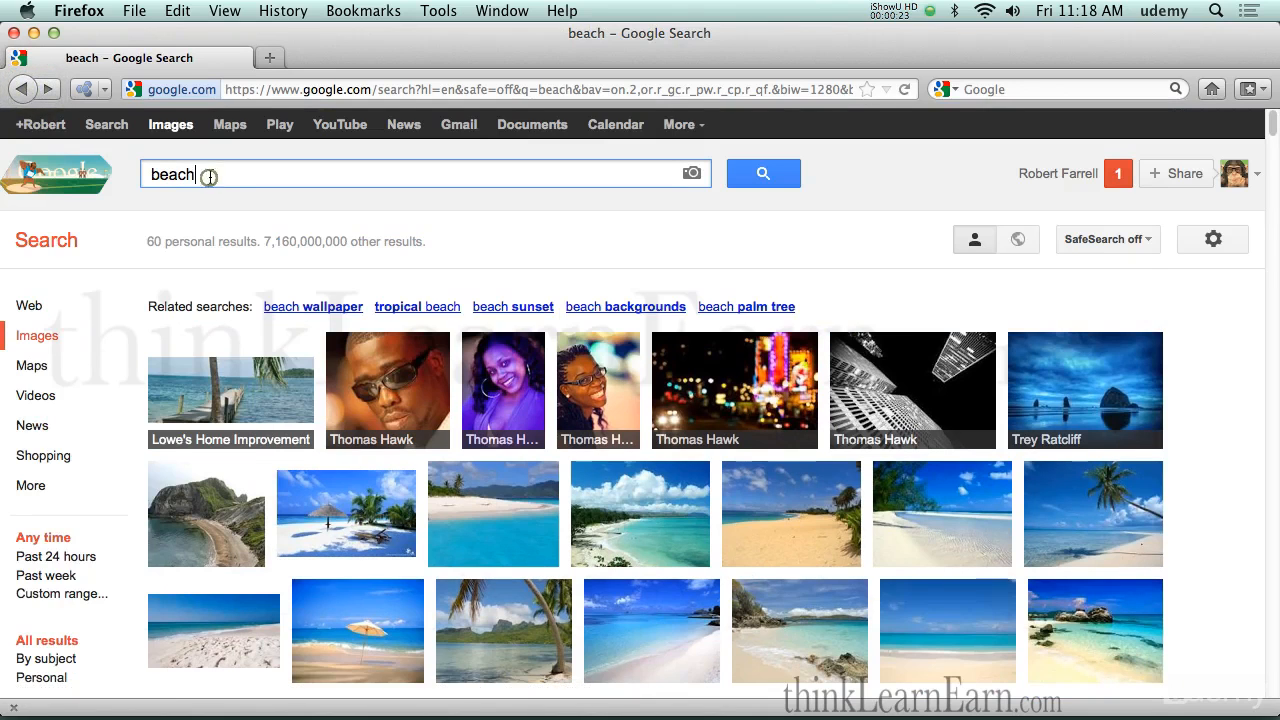
text(hi res)
key(Return)
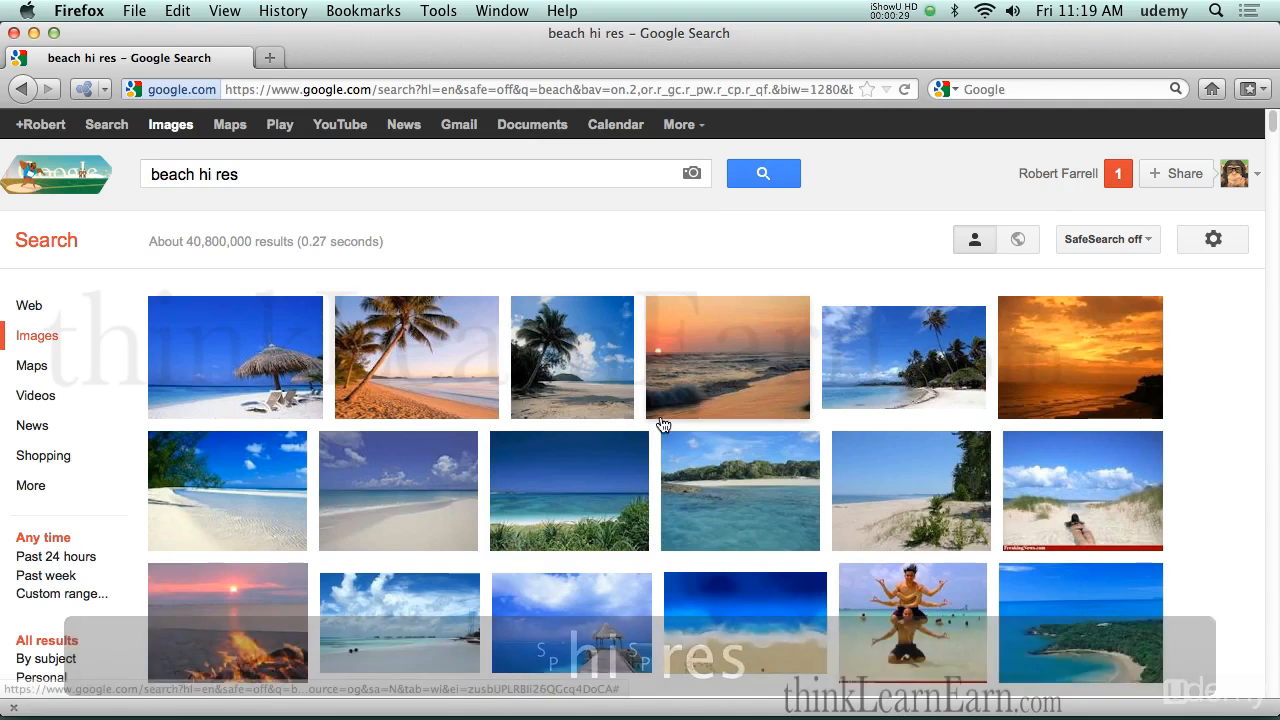
Step: Open the page 2 image result with three leaning palm trees over the sea and copy the enlarged image
scroll(663, 423, down, 2)
scroll(663, 423, down, 5)
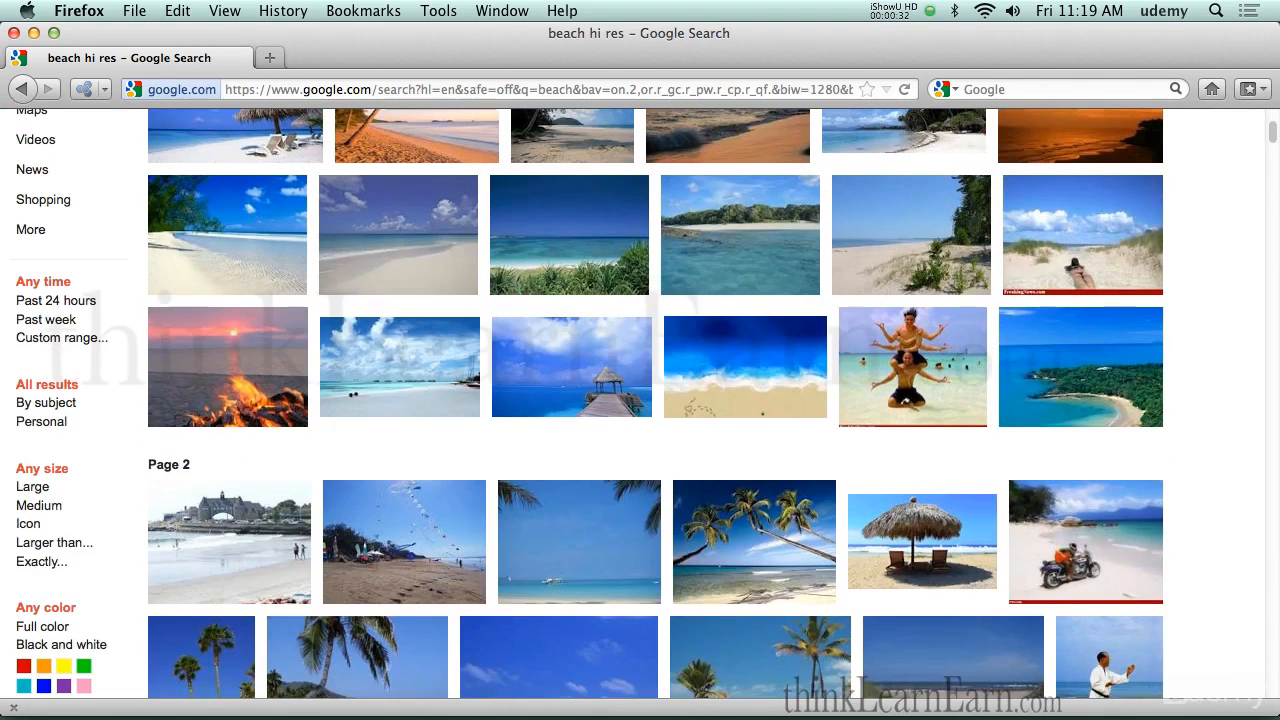
mouse_move(752, 556)
click(739, 528)
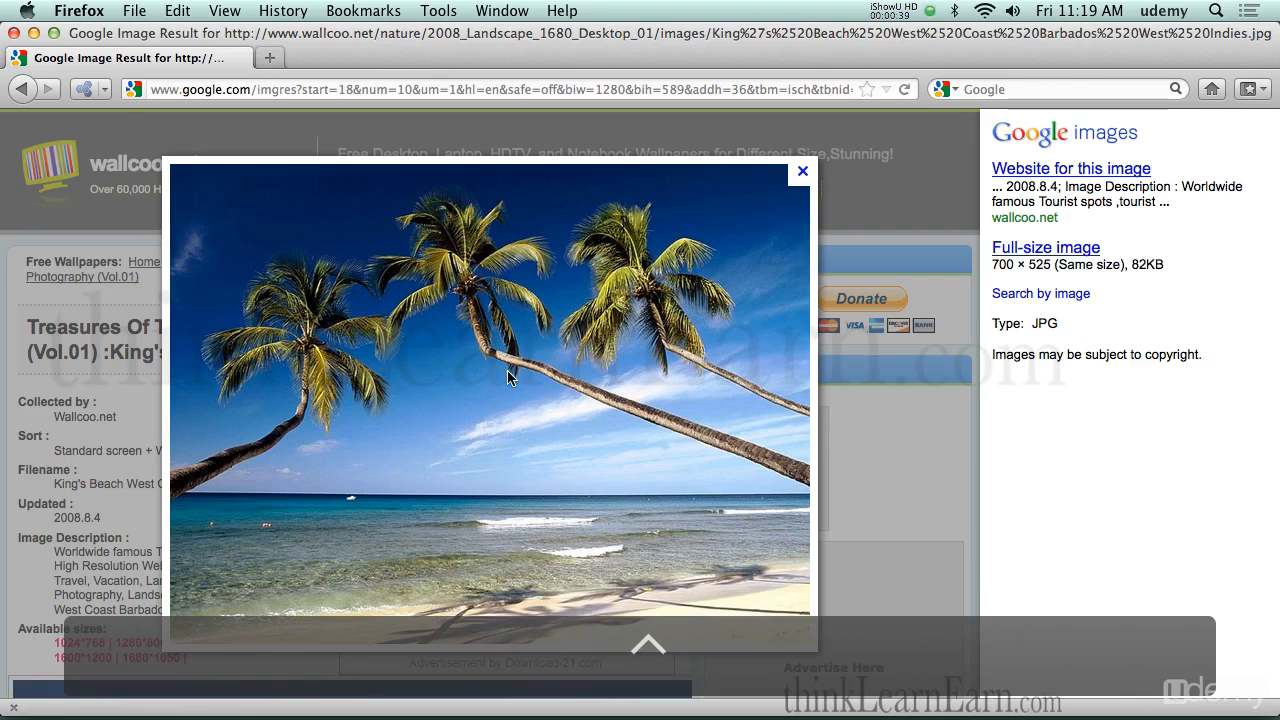
right_click(505, 375)
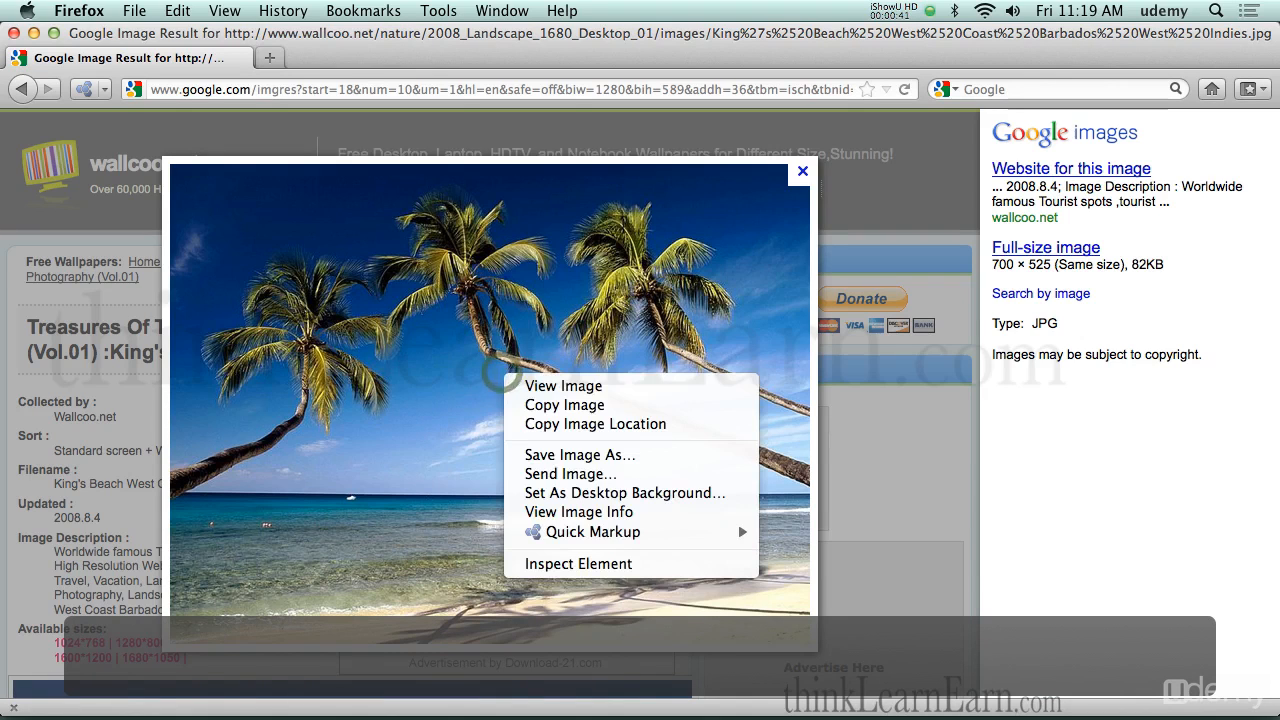
click(521, 404)
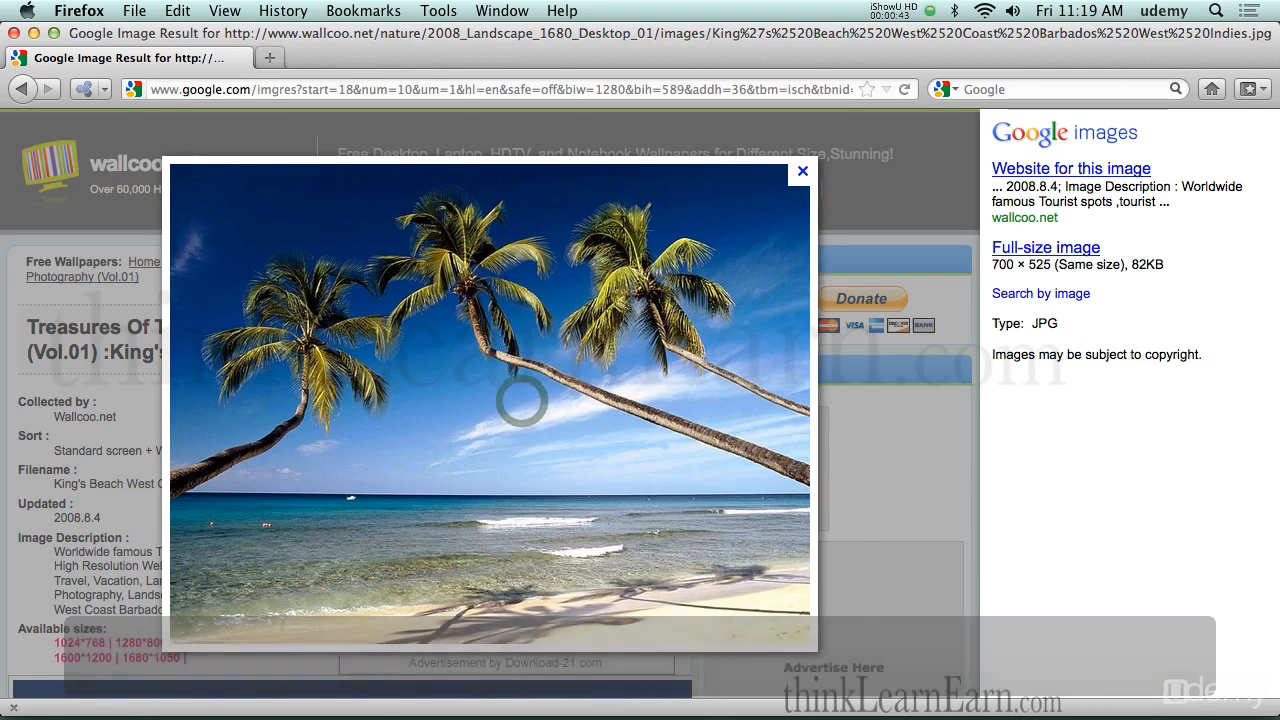
Step: Switch to Photoshop and paste the copied beach image as a new layer above body art wc
key(super+Tab)
key(super+Tab)
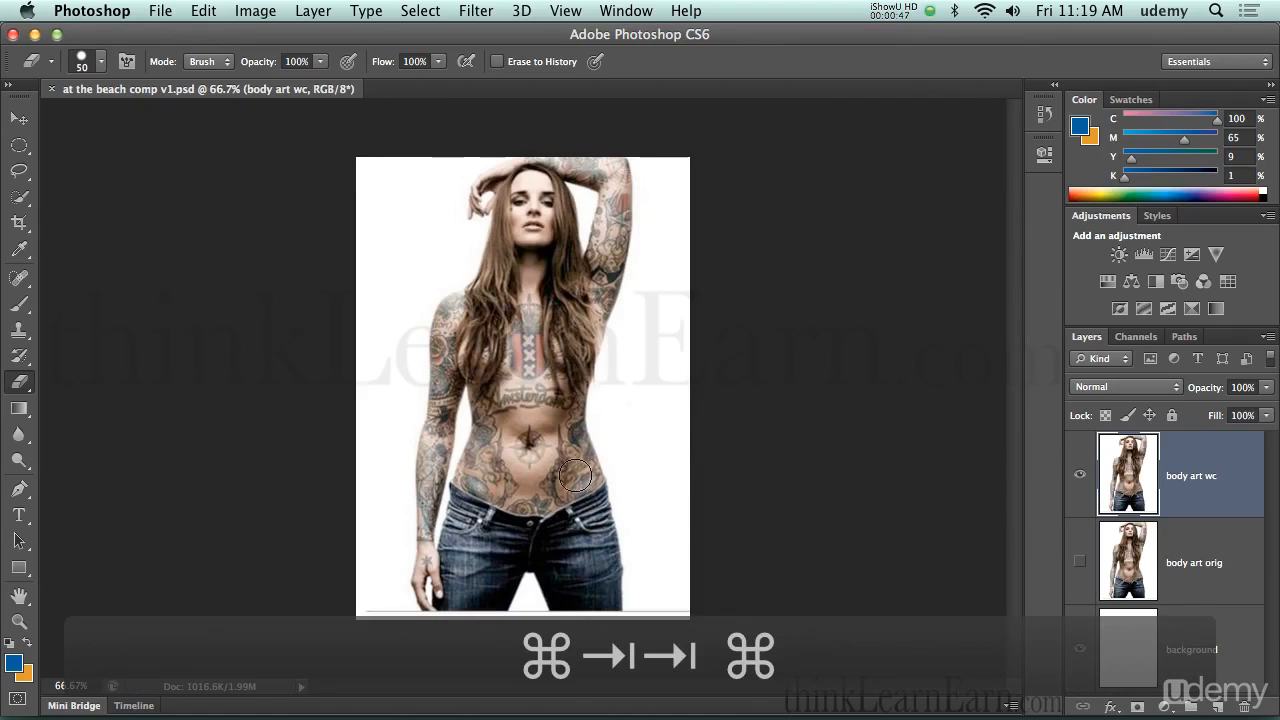
key(super+v)
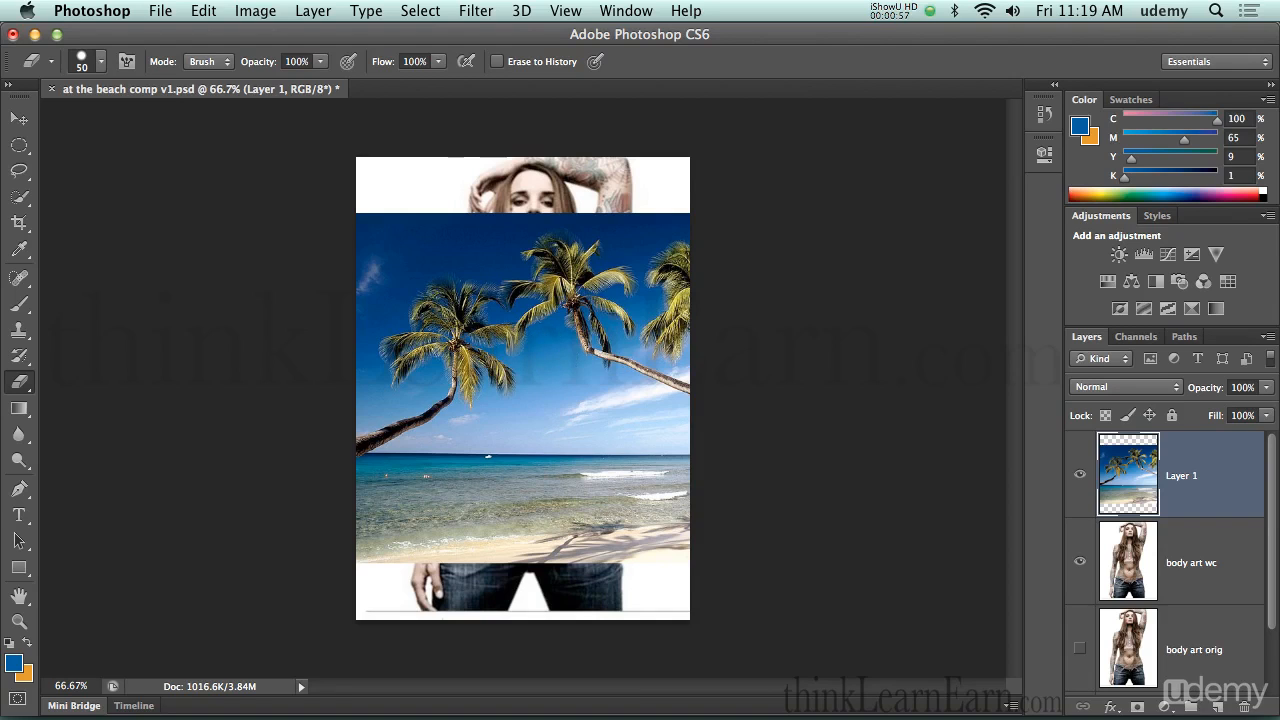
Step: Move the pasted beach image left and up until its top edge meets the top of the canvas
key(v)
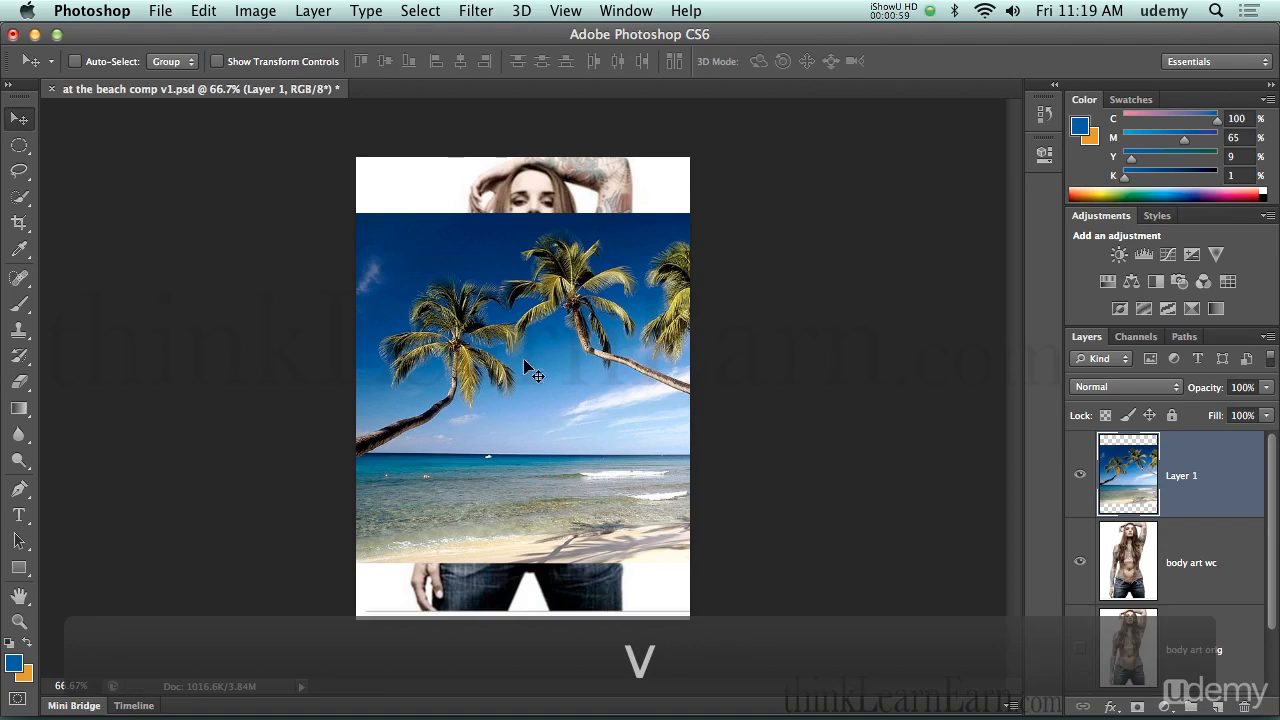
drag(449, 291, 380, 284)
drag(463, 307, 458, 245)
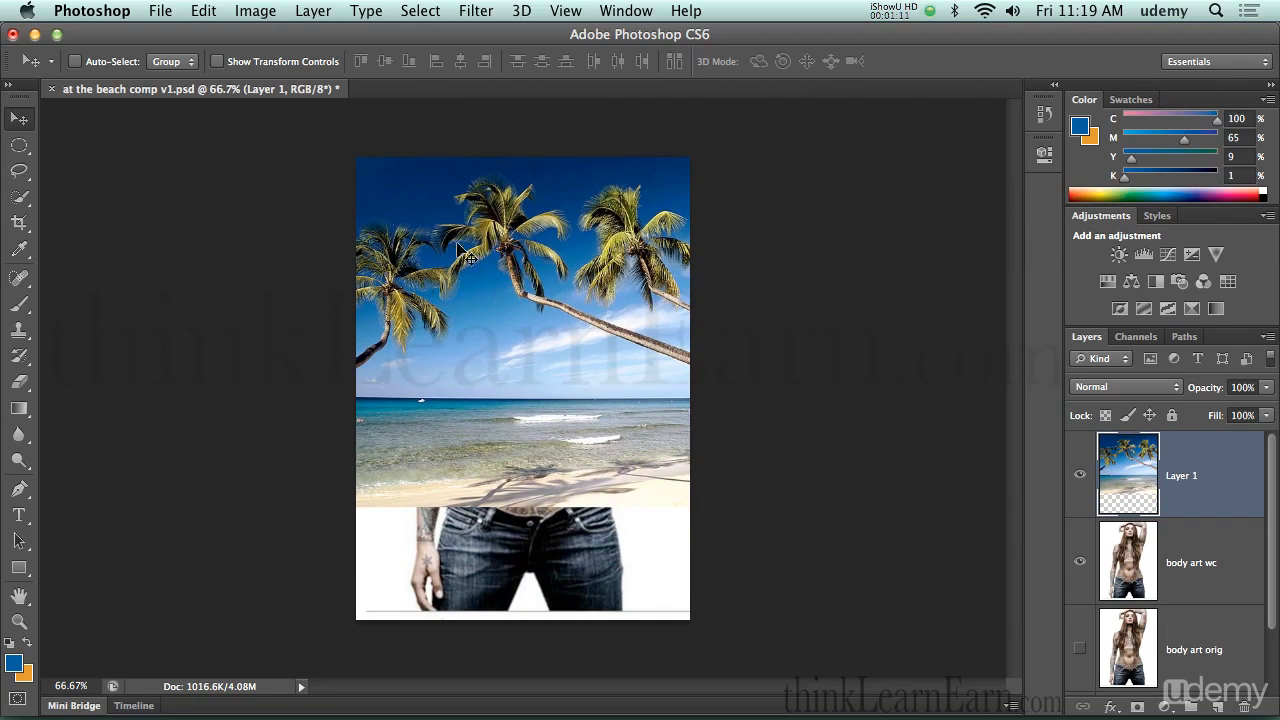
Step: Widen the canvas to 14 inches with the anchor in the upper-left corner so it extends to the right
click(256, 11)
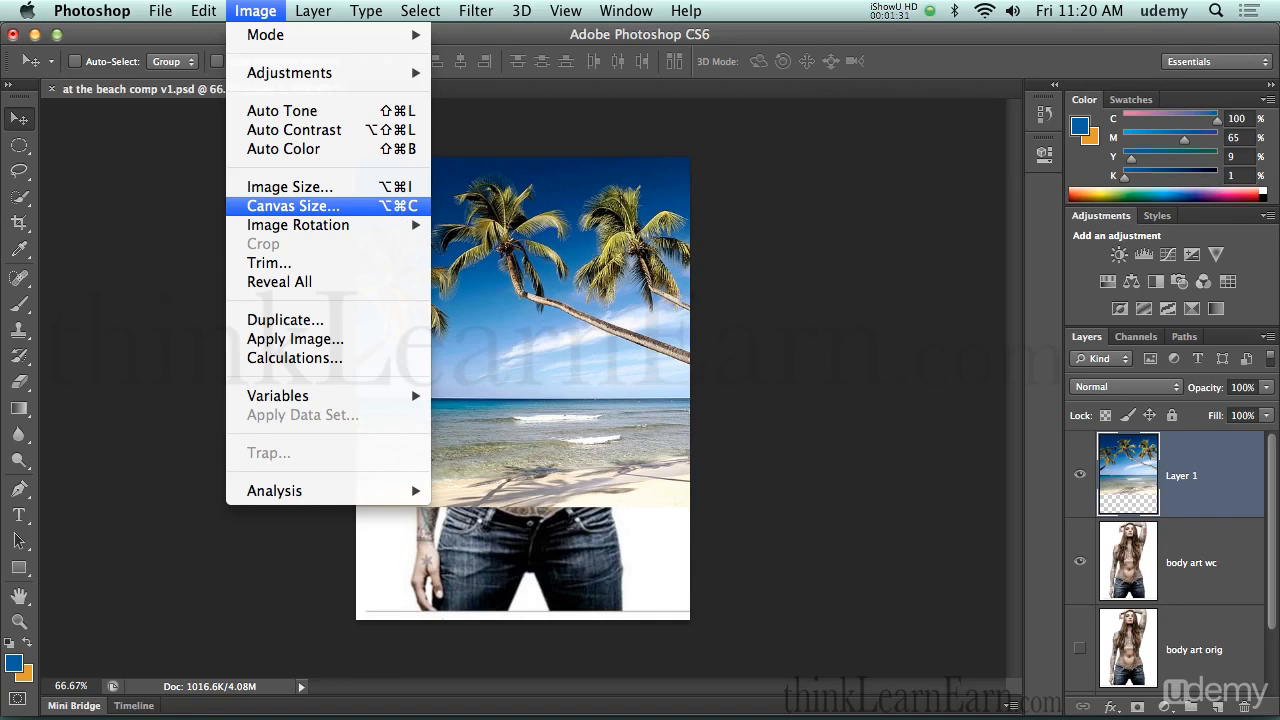
click(398, 215)
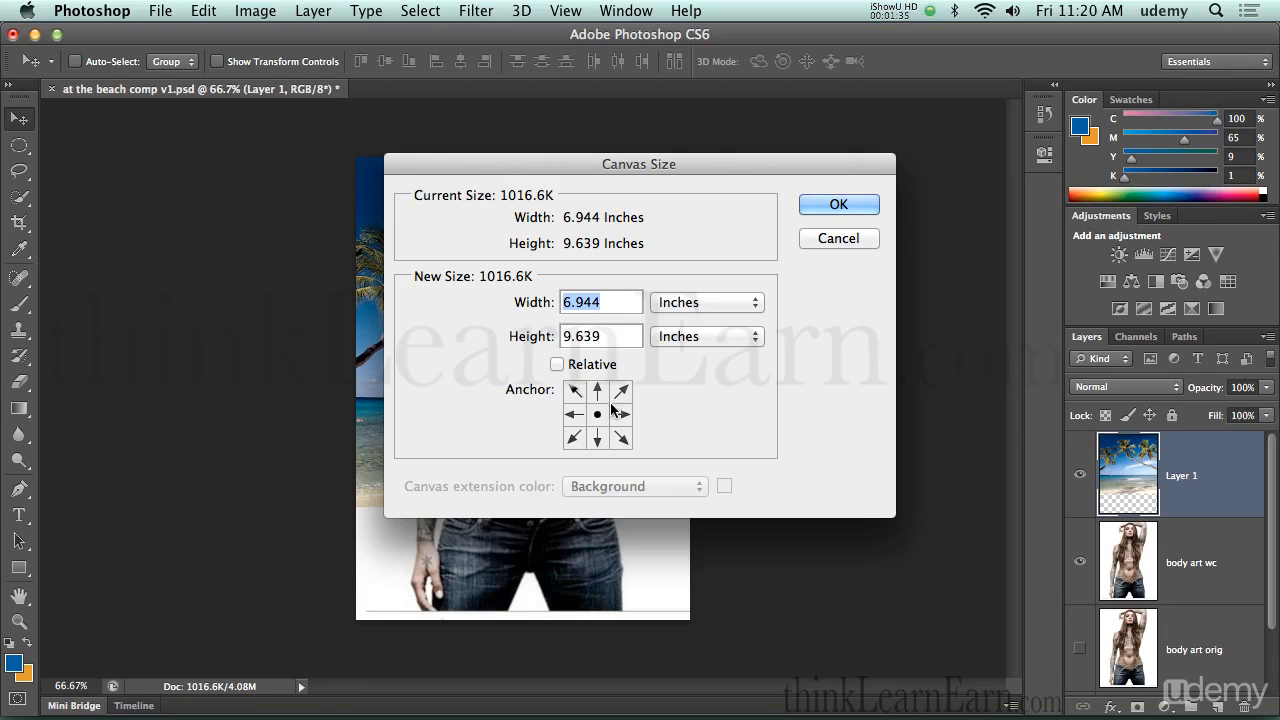
click(575, 392)
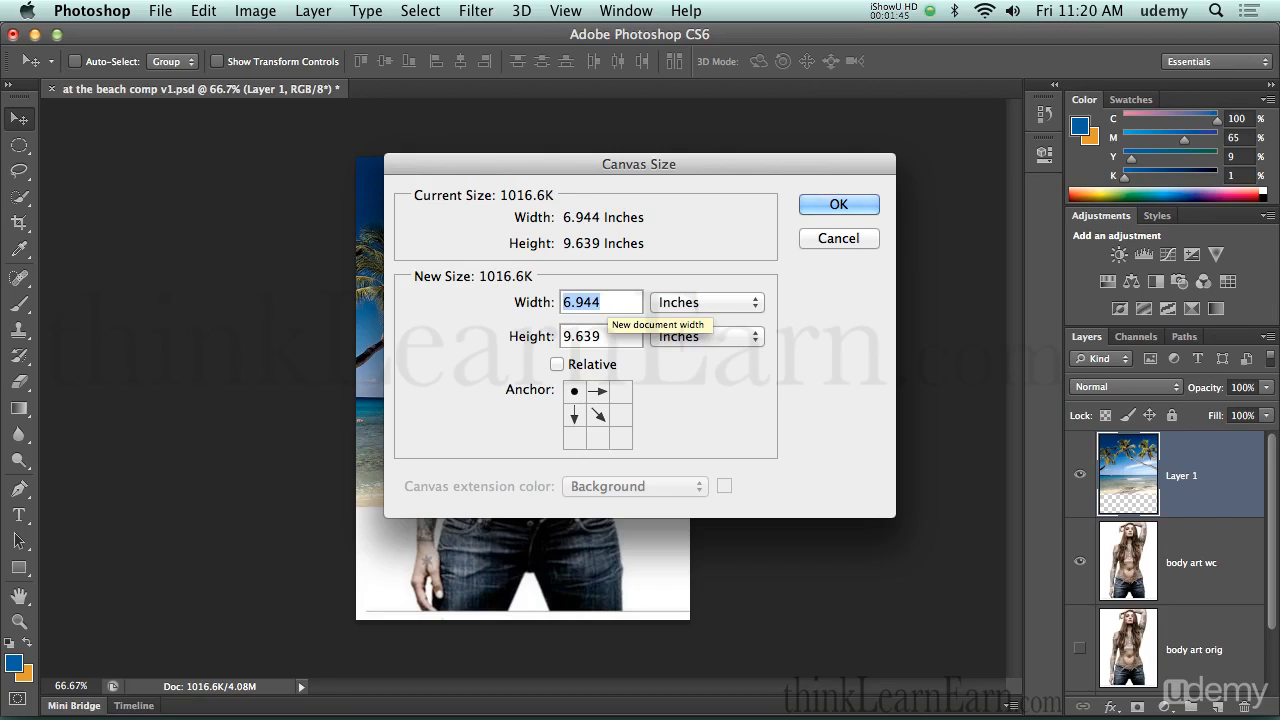
text(14)
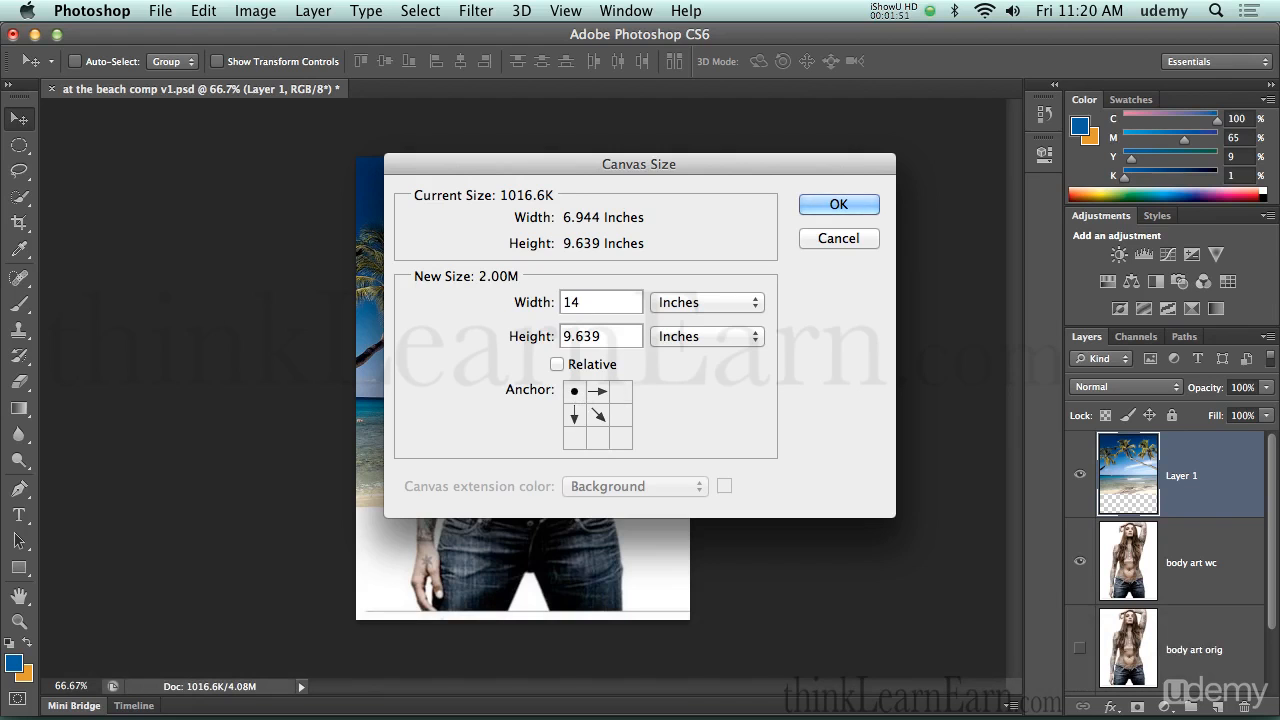
click(823, 211)
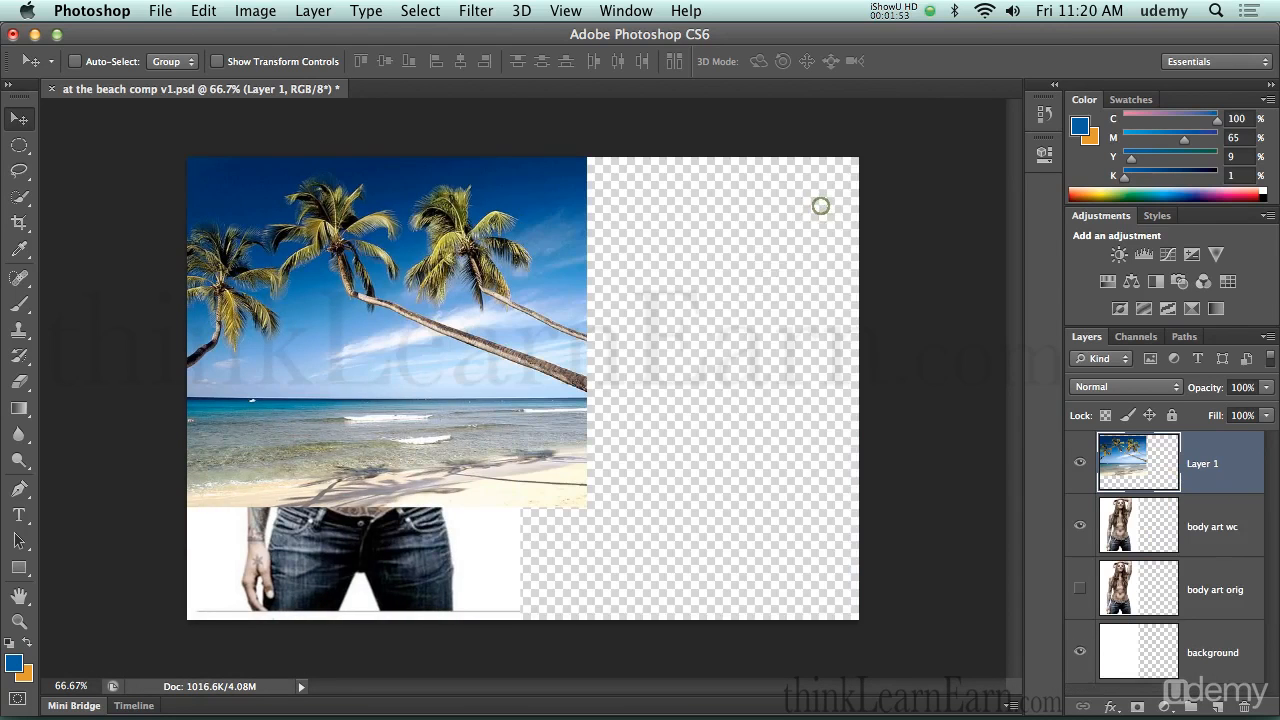
Step: Align the beach image with the canvas's upper-left corner and rename Layer 1 as "beach"
drag(475, 309, 510, 299)
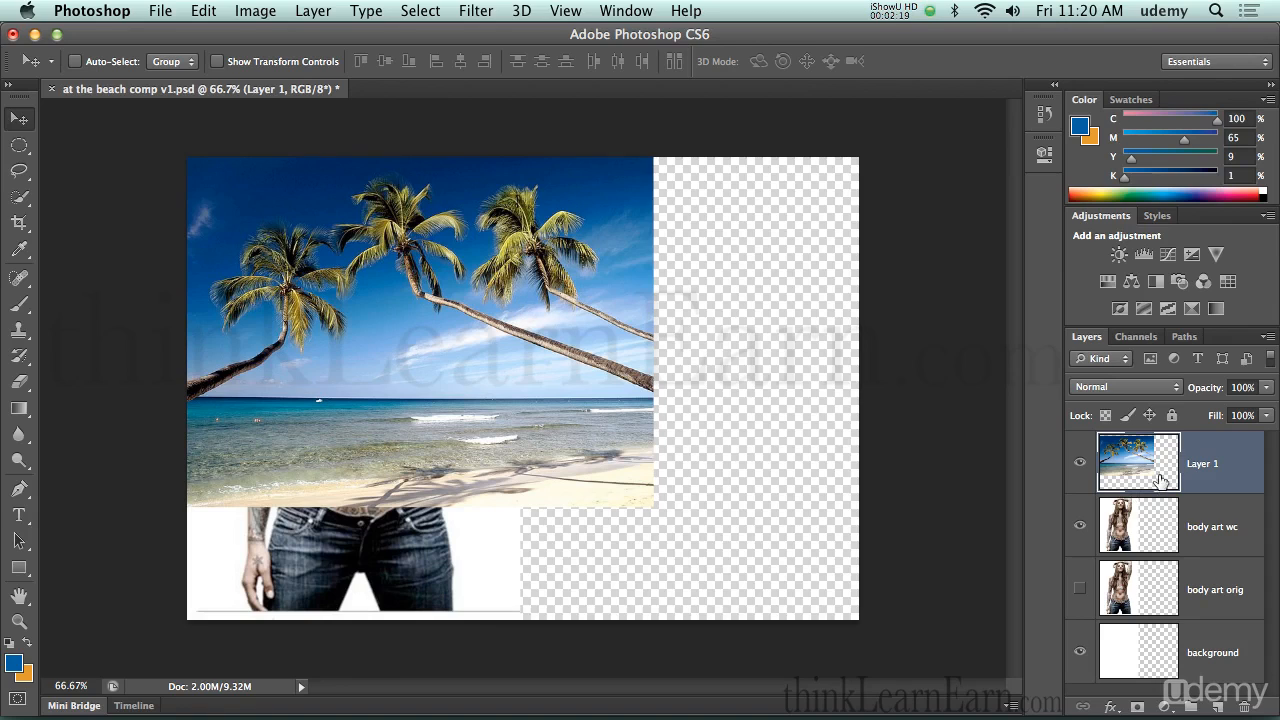
double_click(1210, 465)
text(beach)
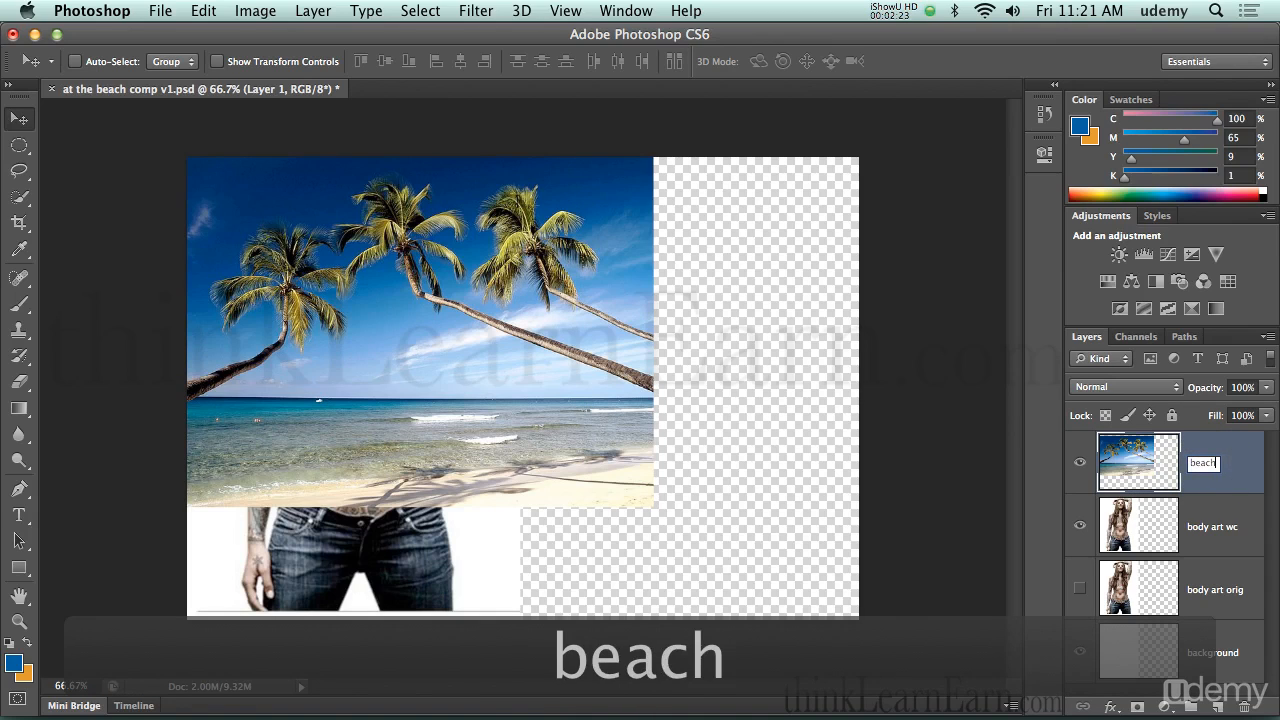
key(Return)
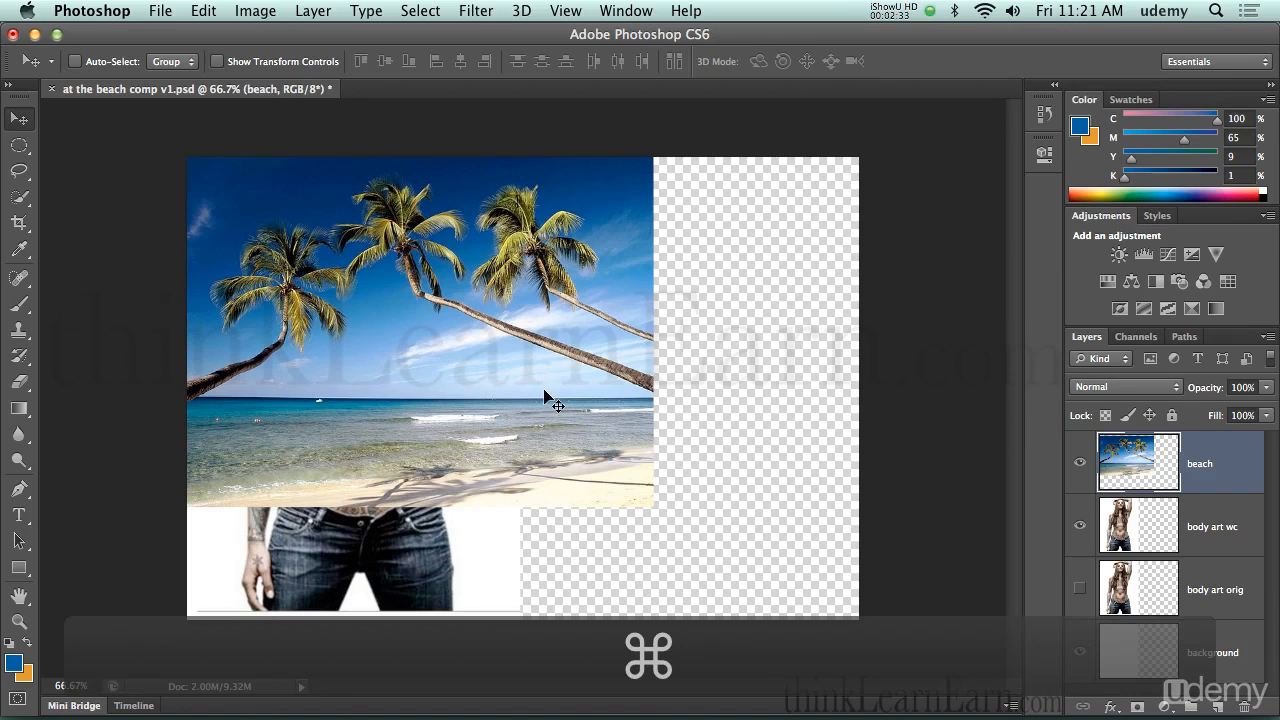
Step: Scale the beach layer to about 145% so it fills the canvas, and place it directly below body art orig
key(super+t)
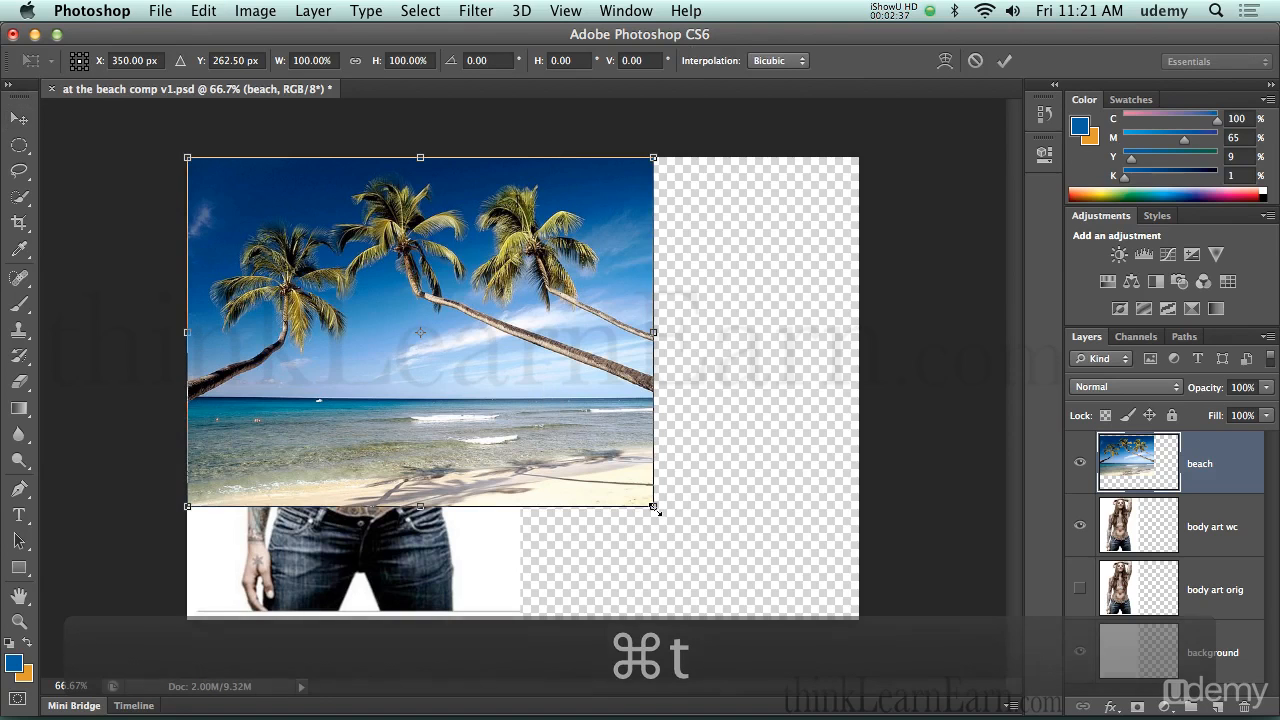
drag(653, 506, 885, 639)
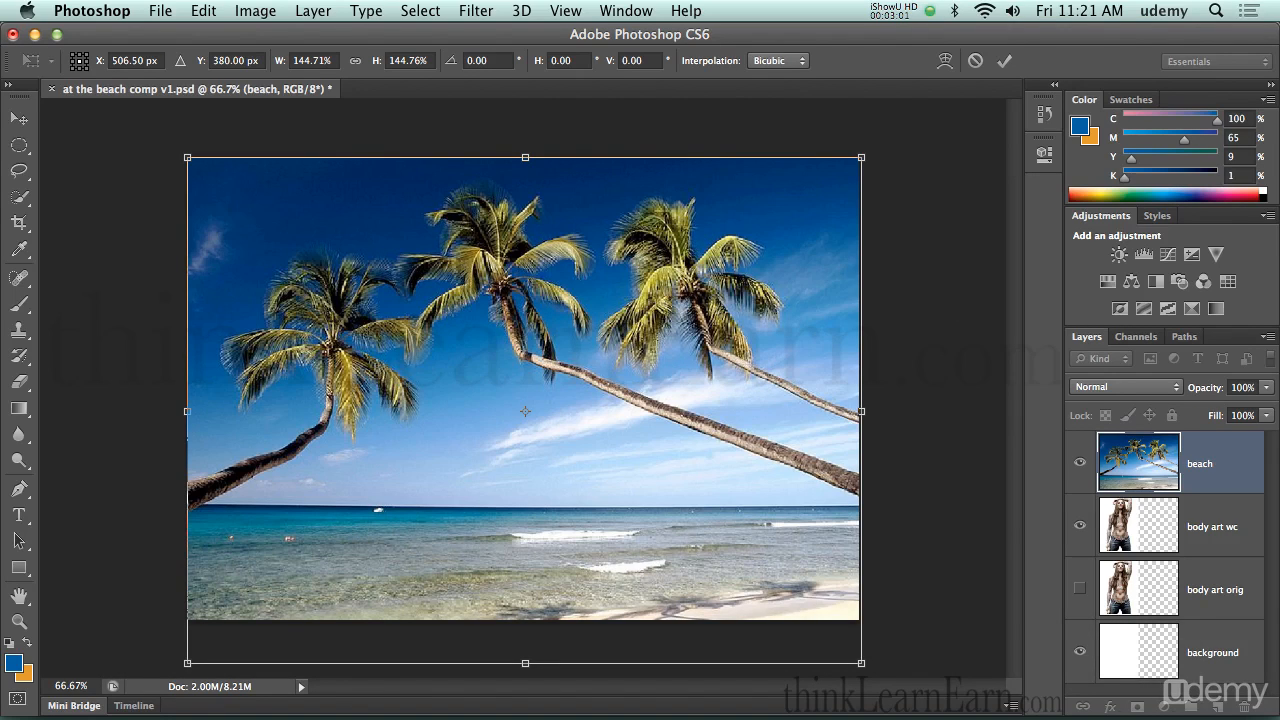
key(Return)
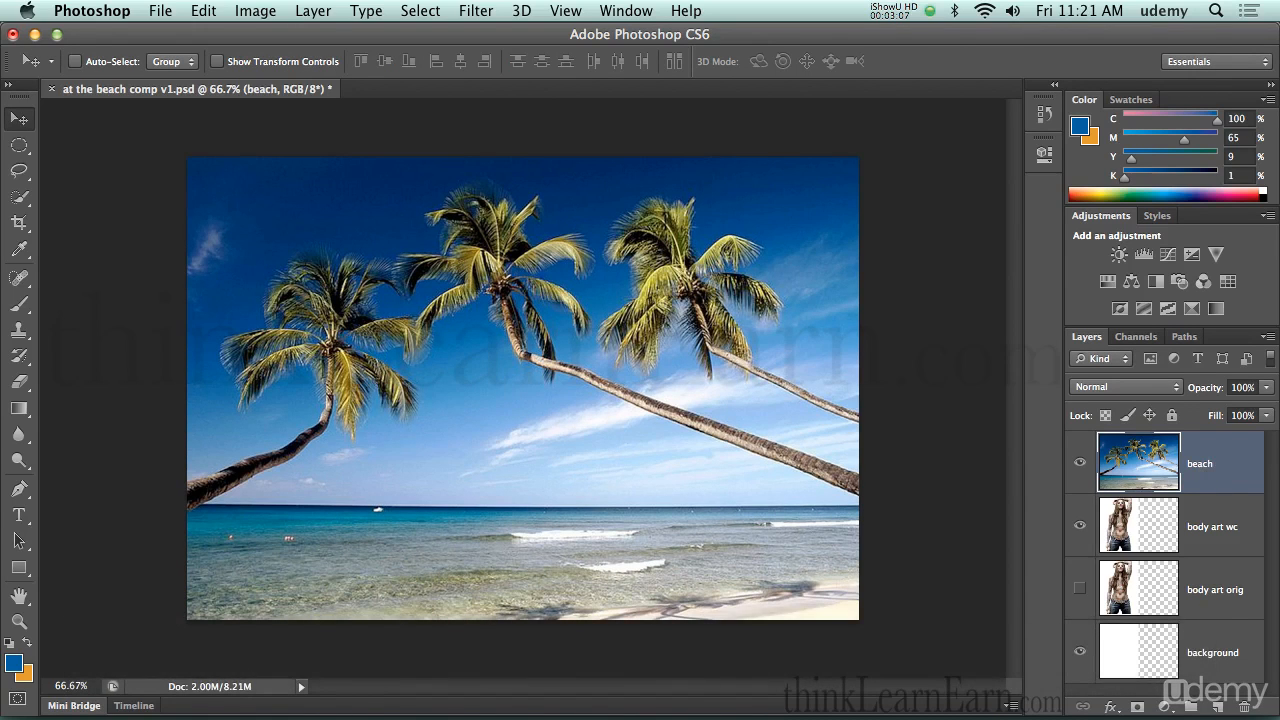
drag(1217, 477, 1222, 625)
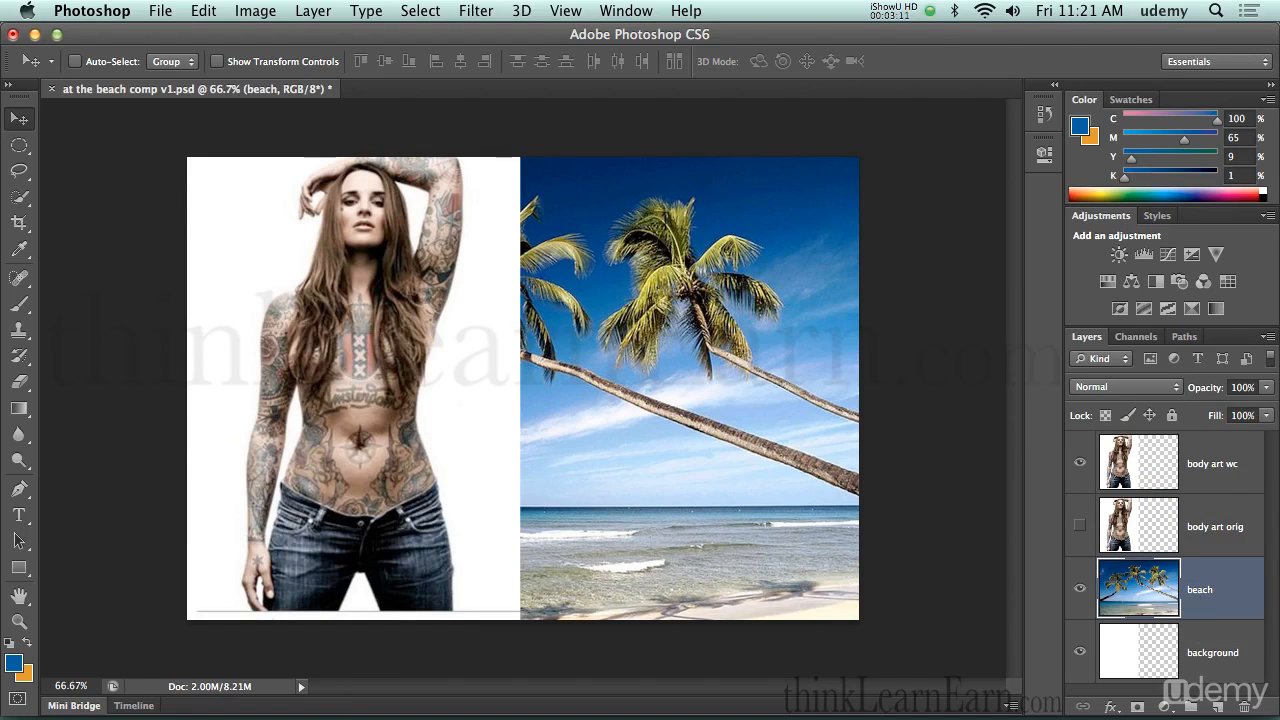
Step: Duplicate the beach layer directly beneath the original, name the copy "beach orig", and save the document
drag(1199, 592, 1200, 650)
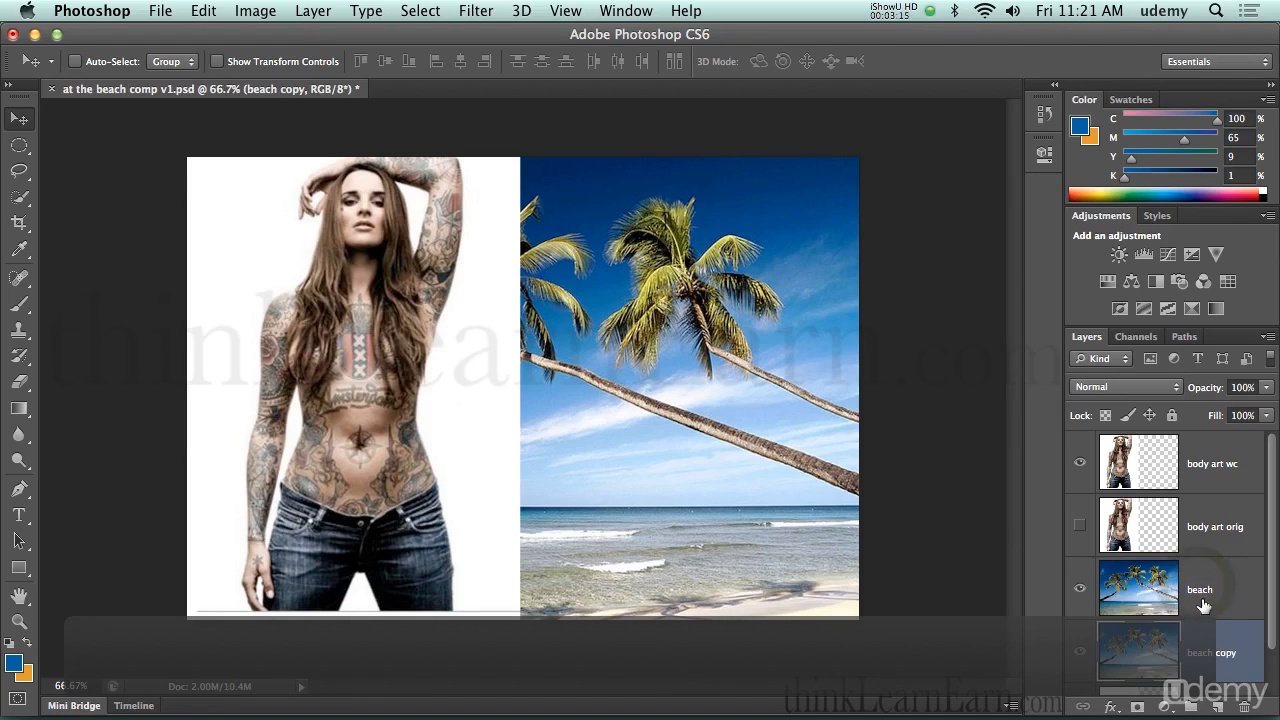
double_click(1218, 652)
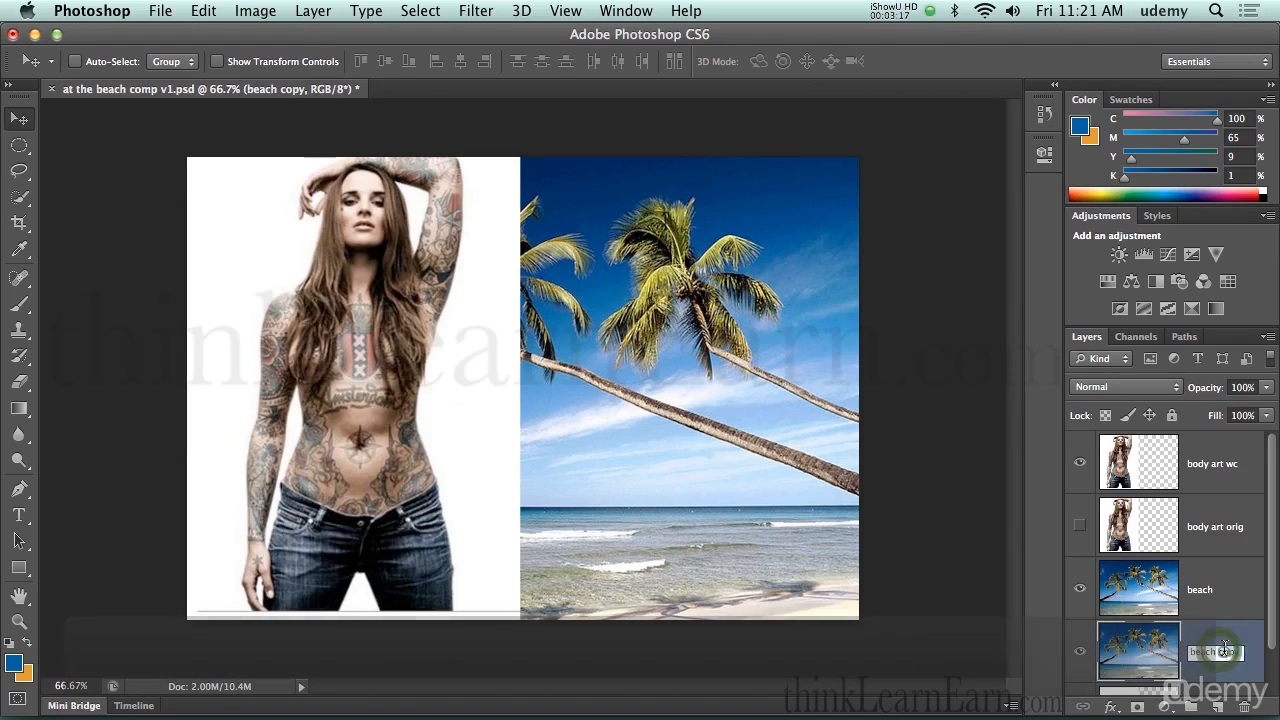
text(orig)
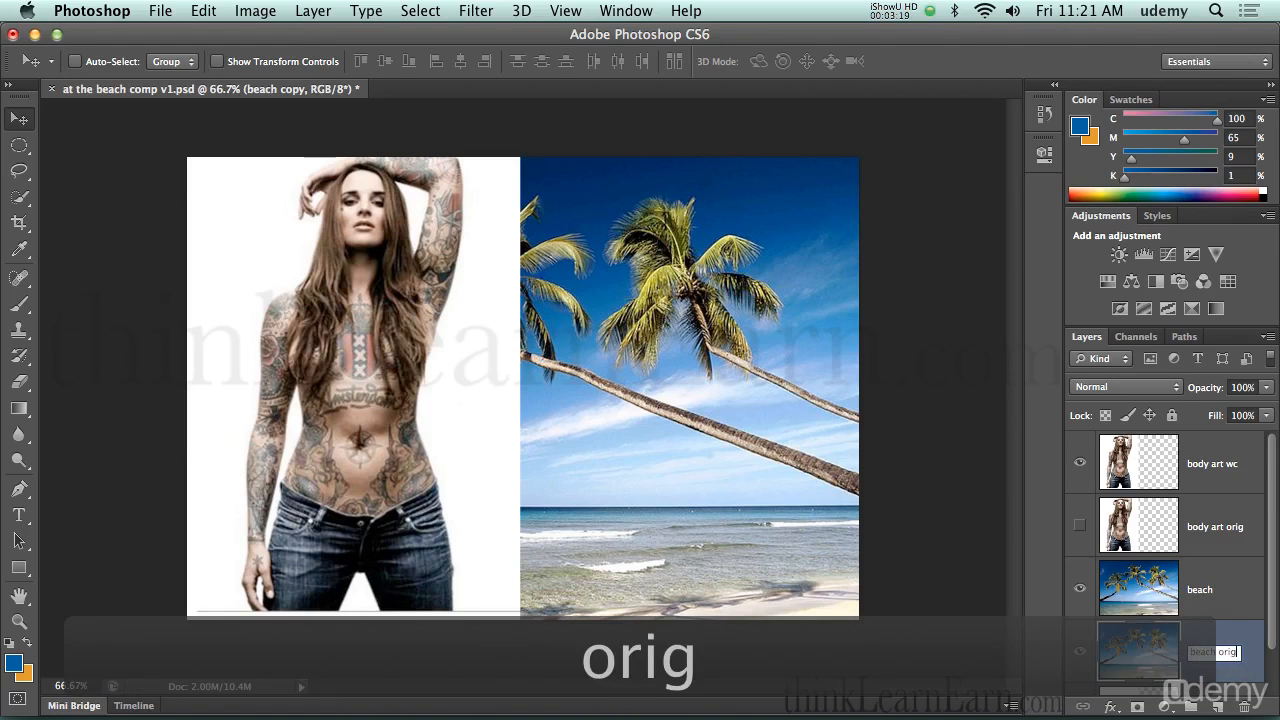
click(1228, 630)
key(super+s)
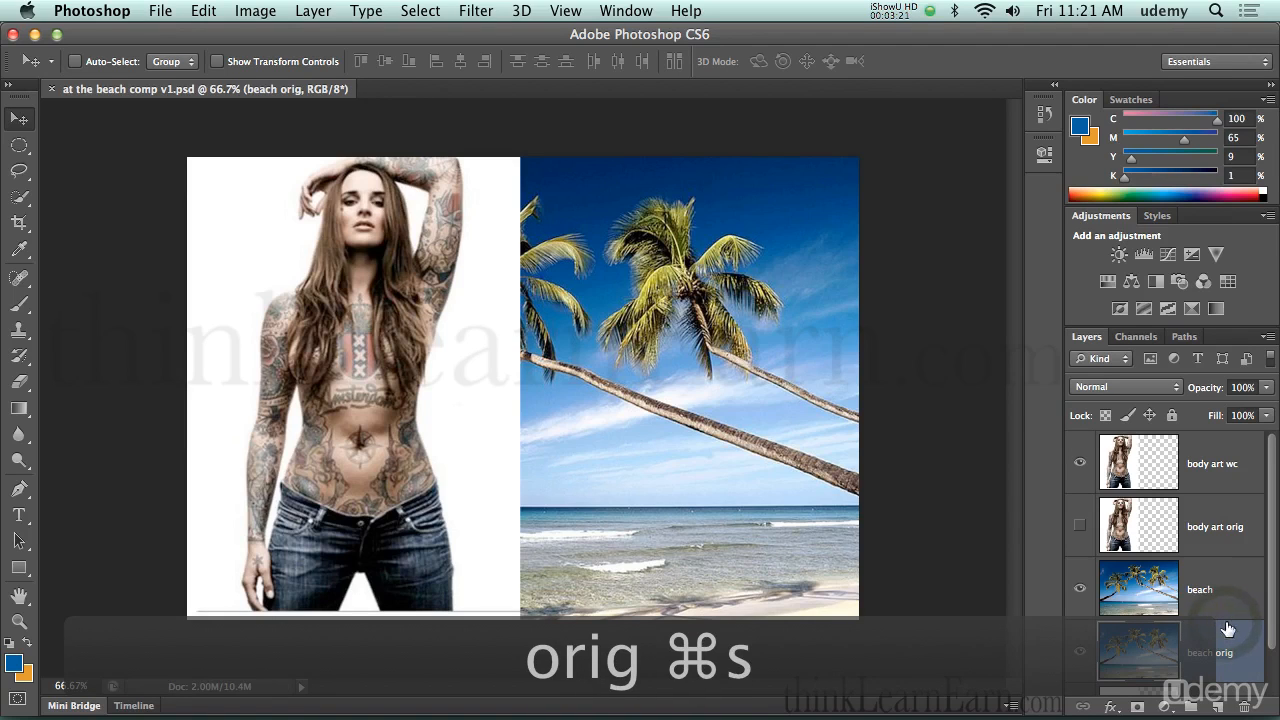
Step: Hide the beach orig layer and save the document with the body art wc layer selected
click(1079, 651)
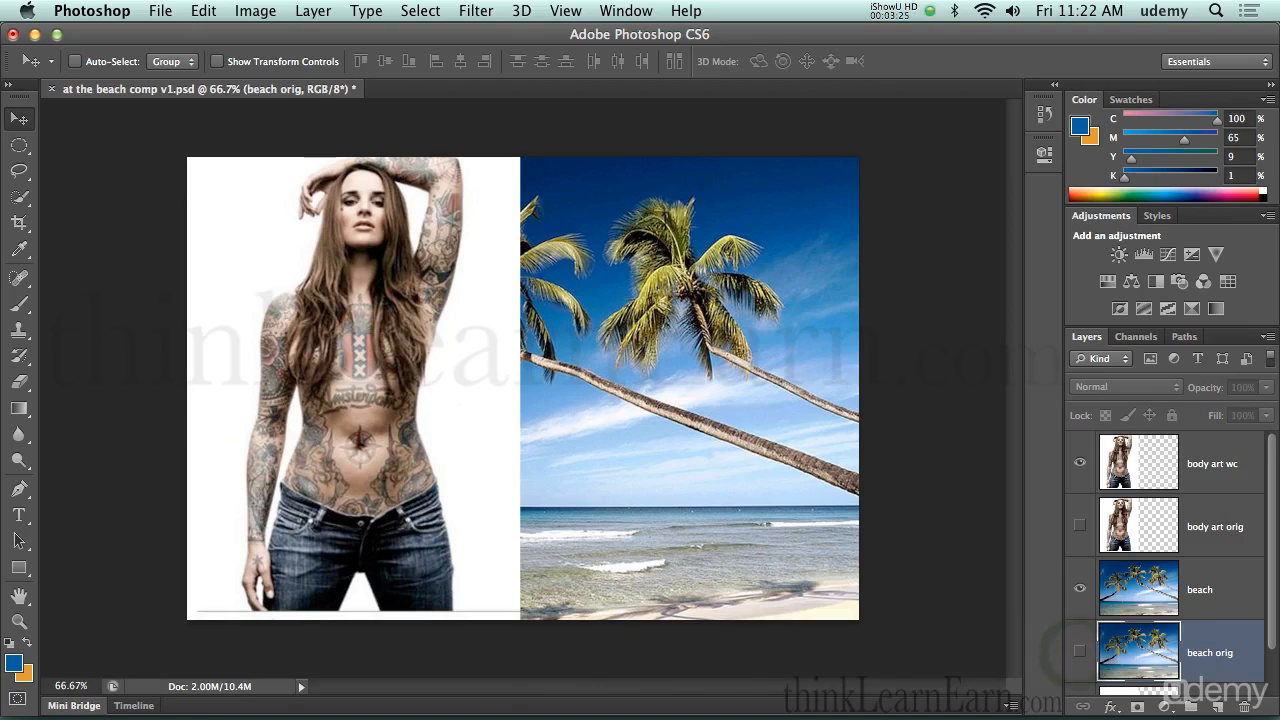
click(1152, 463)
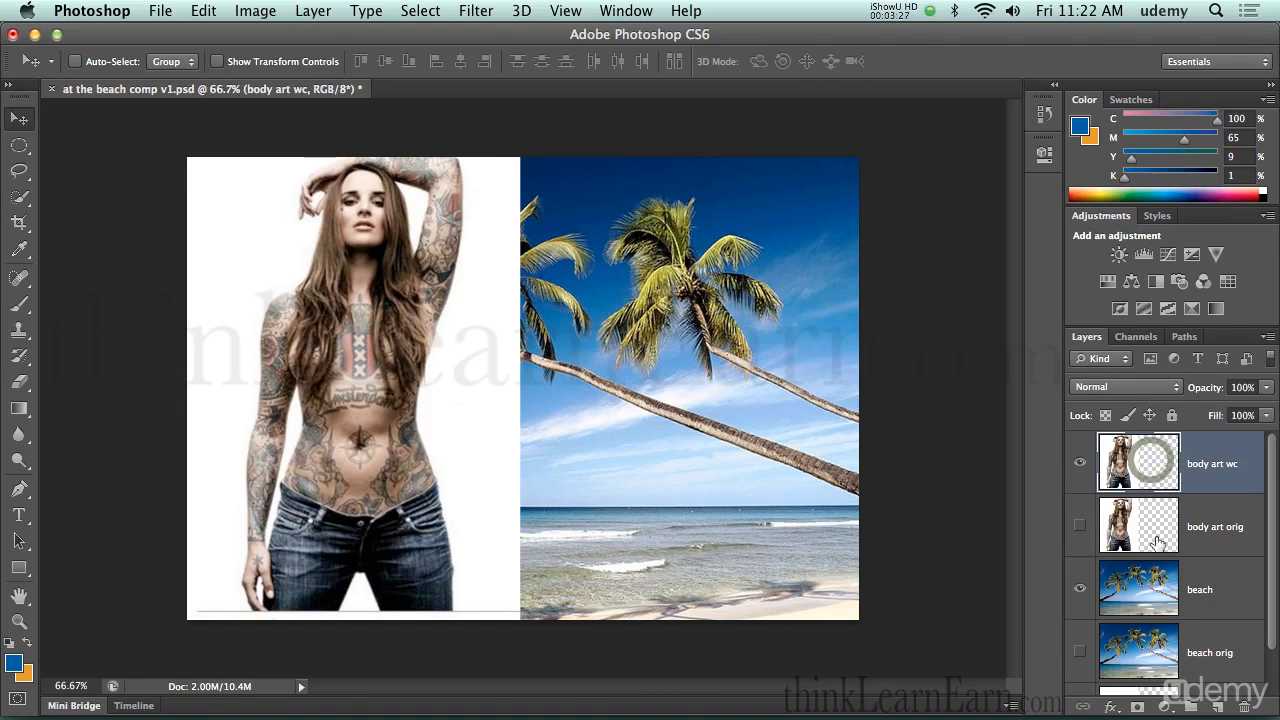
click(1155, 580)
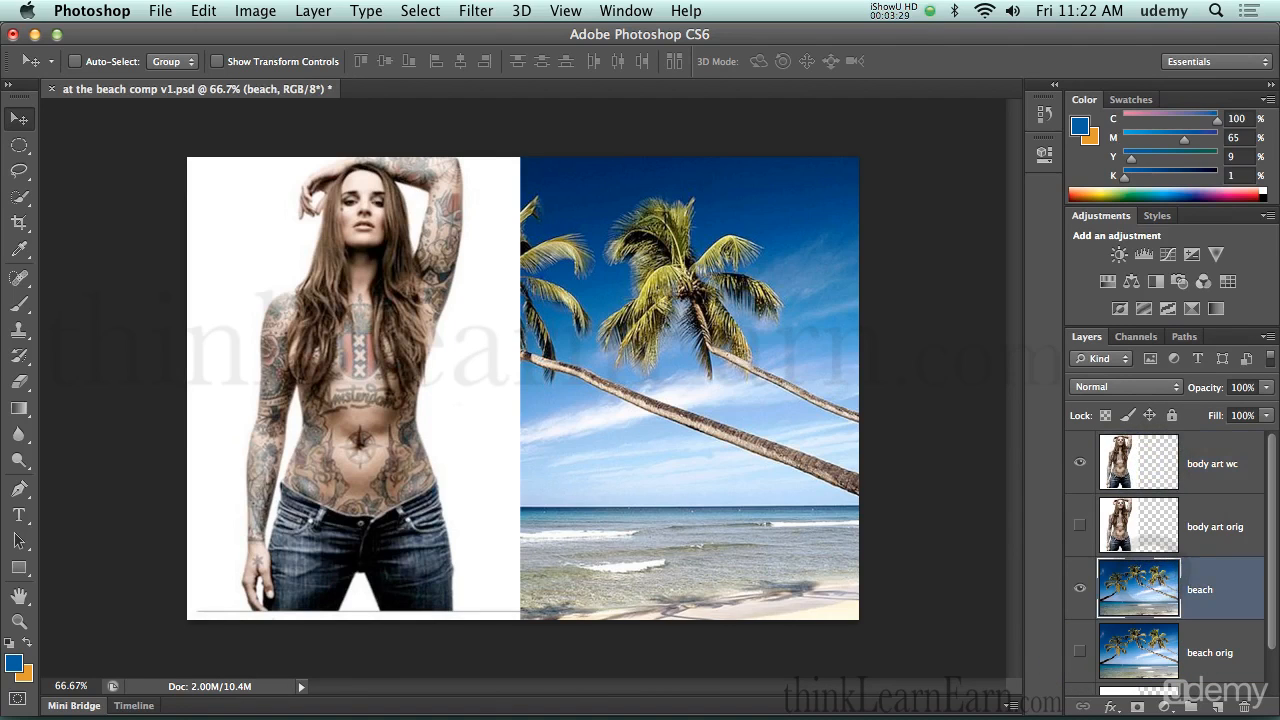
click(1148, 468)
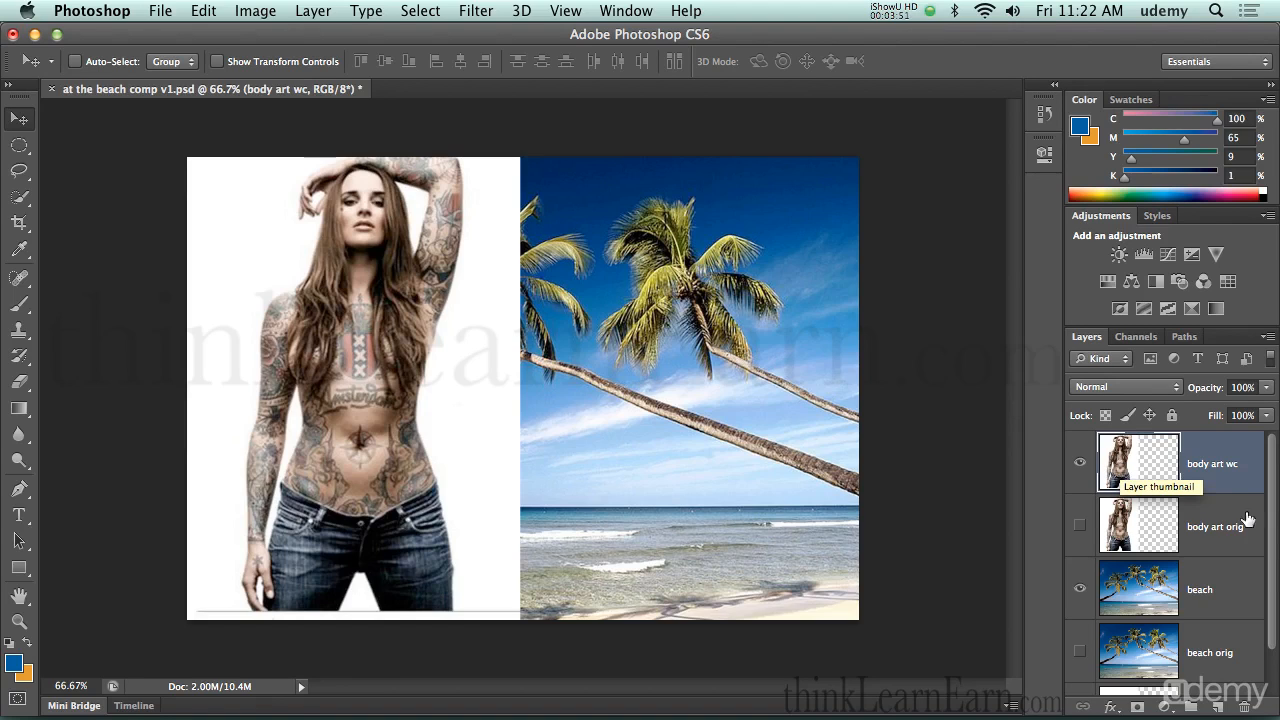
mouse_move(1272, 543)
mouse_down()
mouse_move(1274, 587)
mouse_move(1273, 532)
mouse_move(1276, 551)
mouse_up()
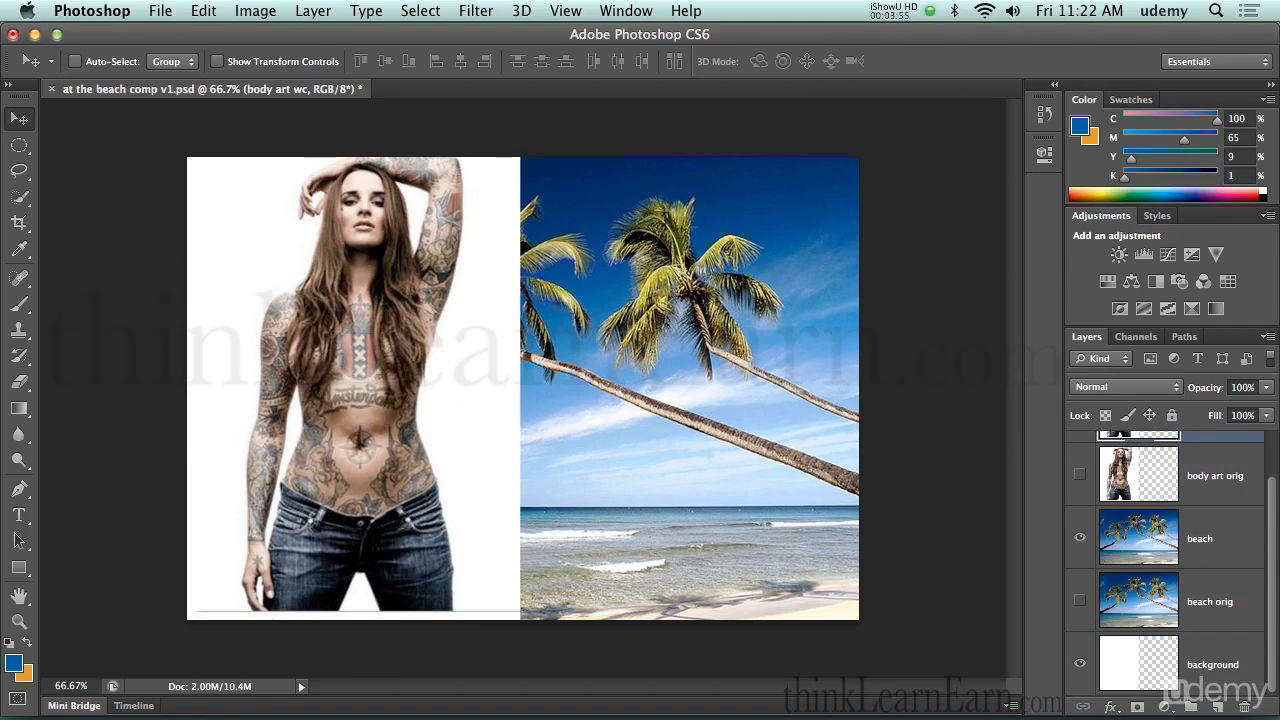
scroll(1270, 550, up, 3)
scroll(1270, 550, down, 3)
scroll(1243, 614, up, 2)
key(super+s)
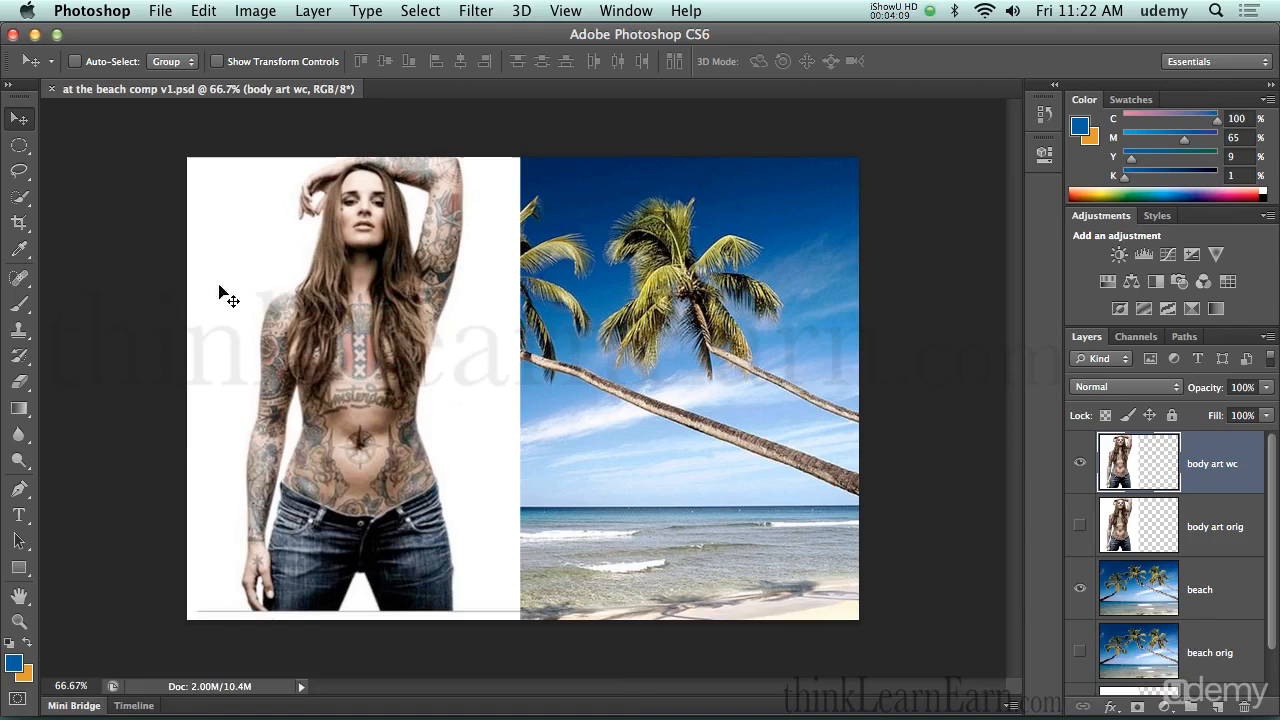
Step: Activate the body art orig layer, and switch to the beach layer by picking its palm tree image directly on the canvas
key(super)
click(1210, 532)
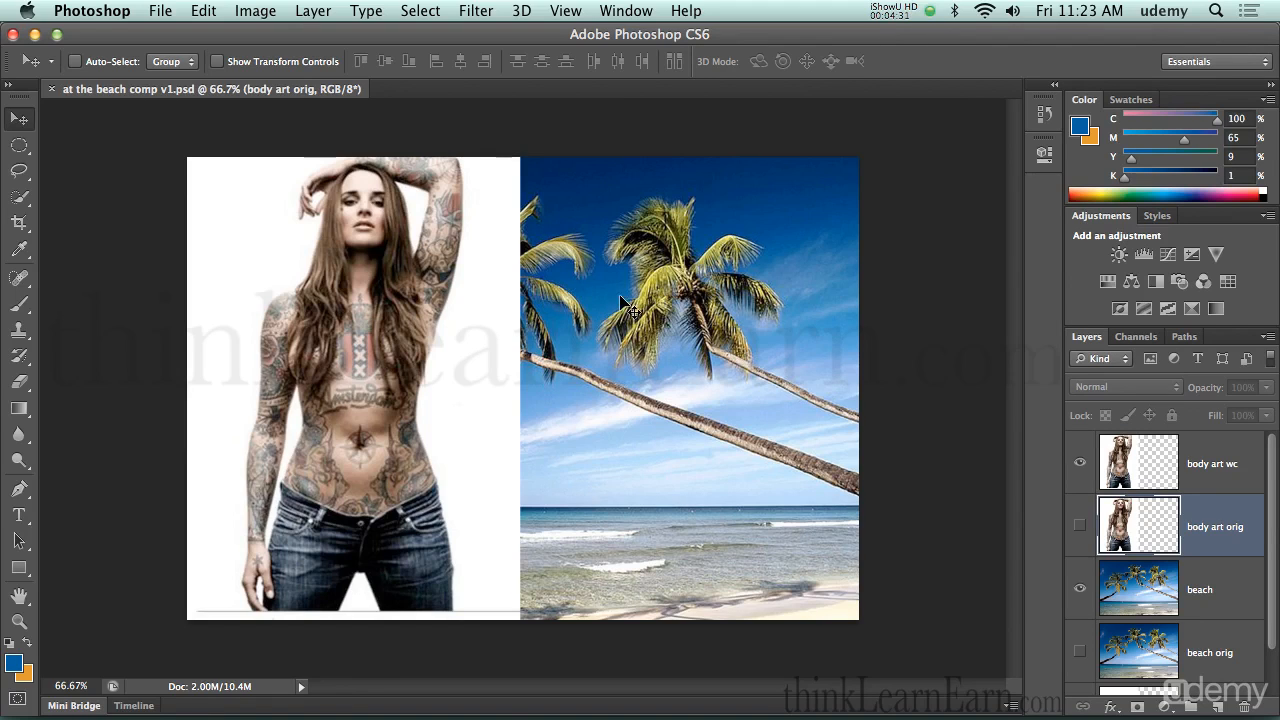
key(super)
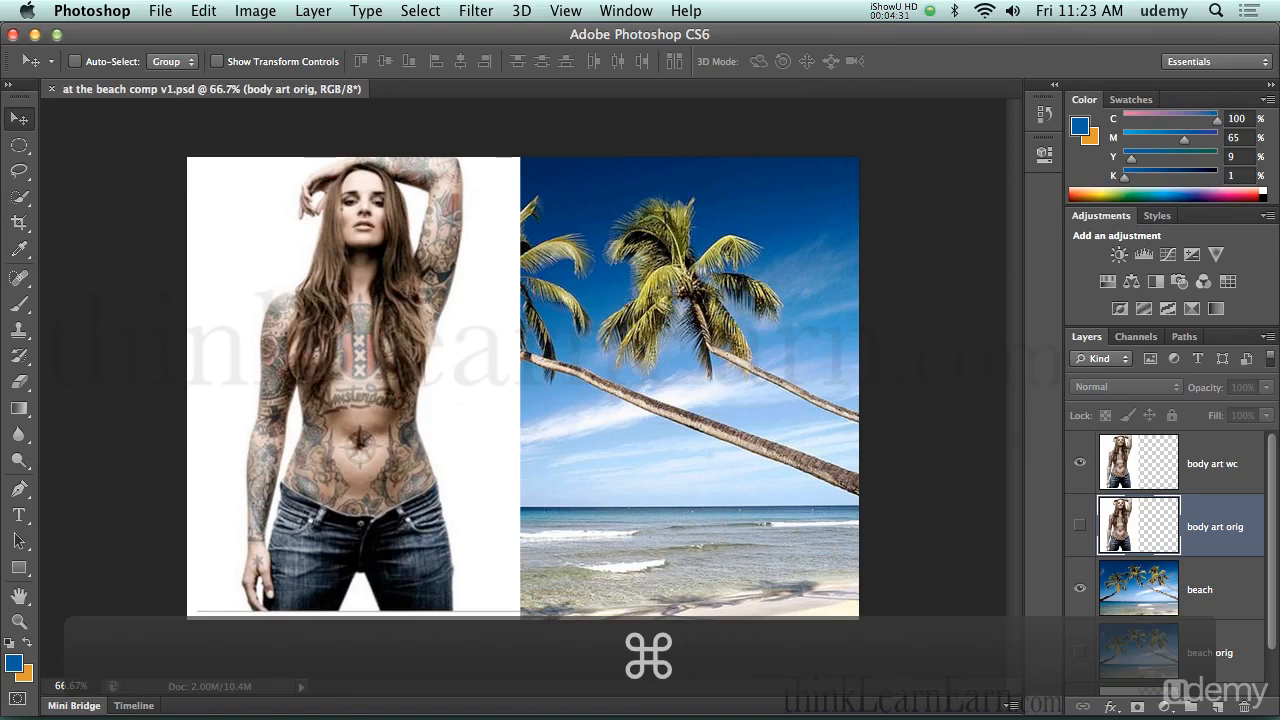
super+click(623, 303)
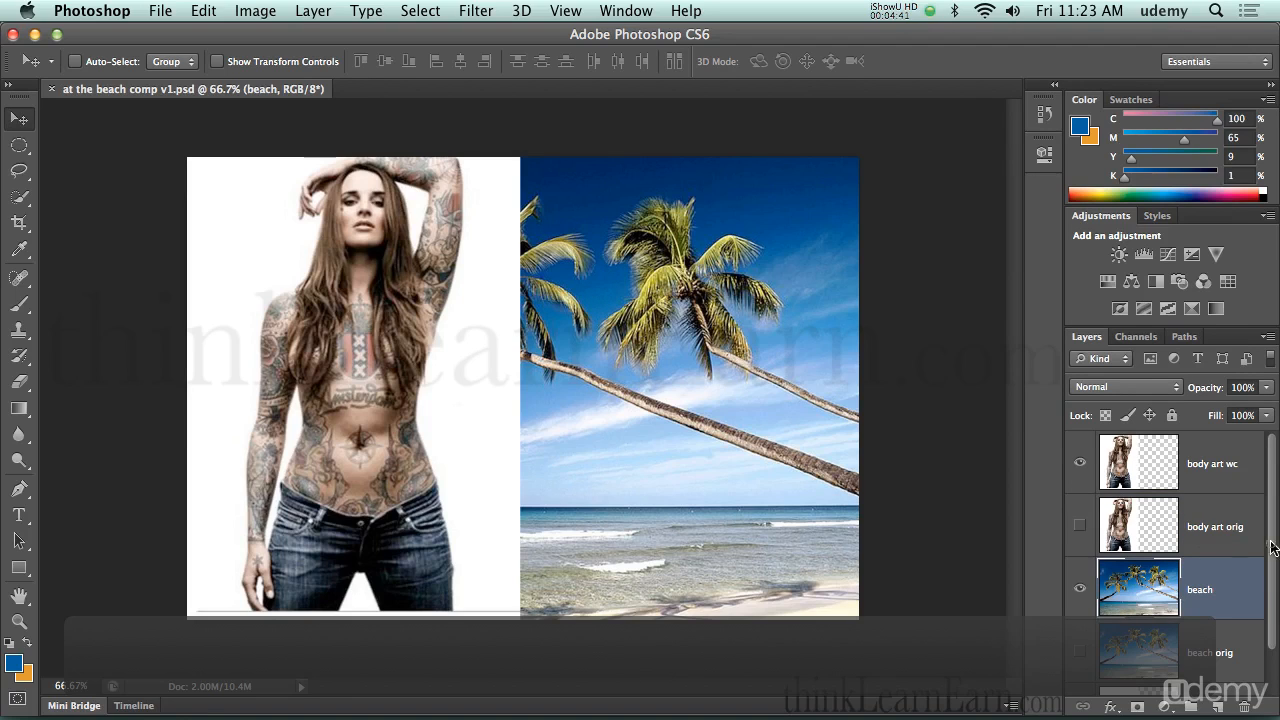
scroll(1273, 548, down, 2)
scroll(1273, 548, up, 2)
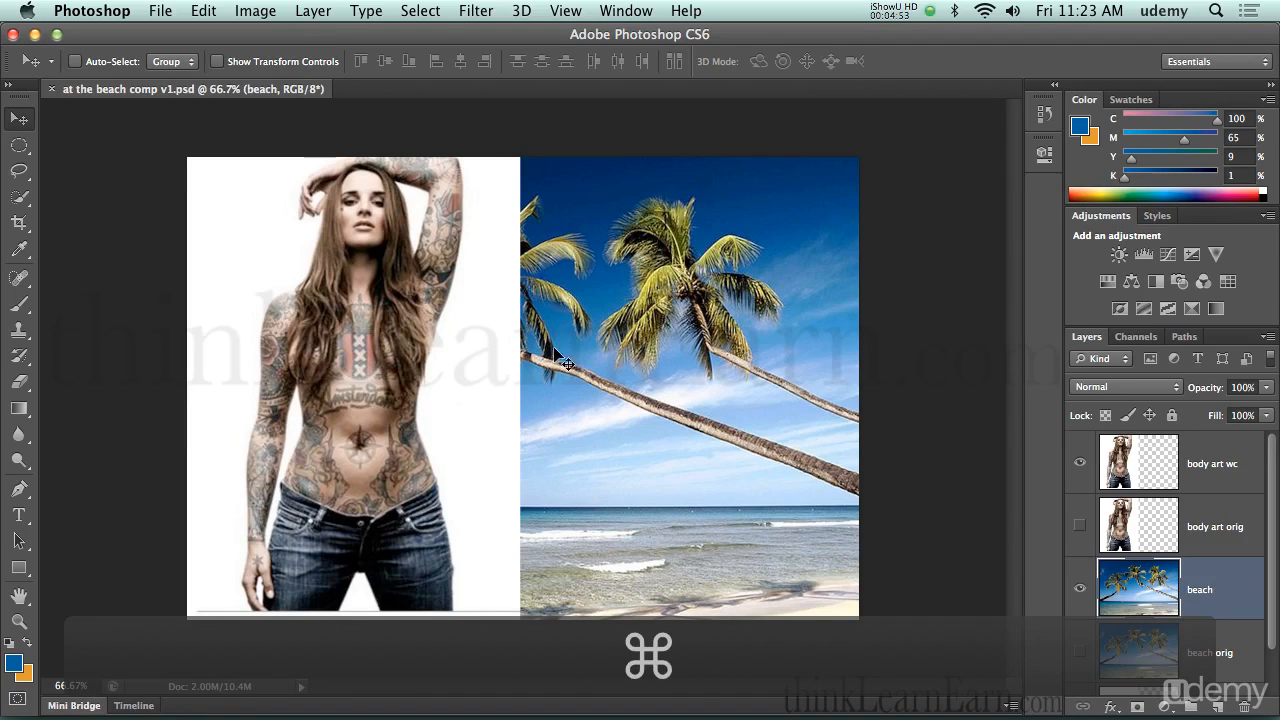
Step: Select the body art wc layer from the woman's image and move it horizontally to about X 489 px, near the canvas's middle
super+click(378, 312)
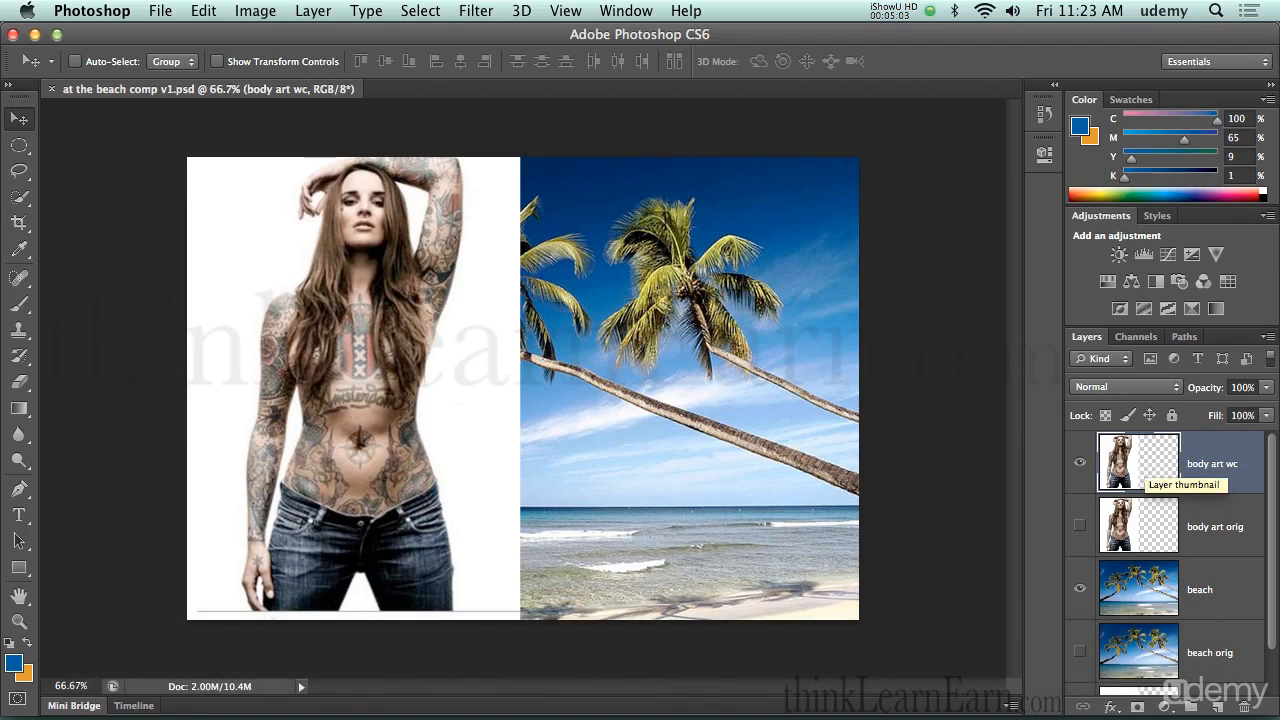
drag(401, 393, 560, 393)
key(Left)
key(Right)
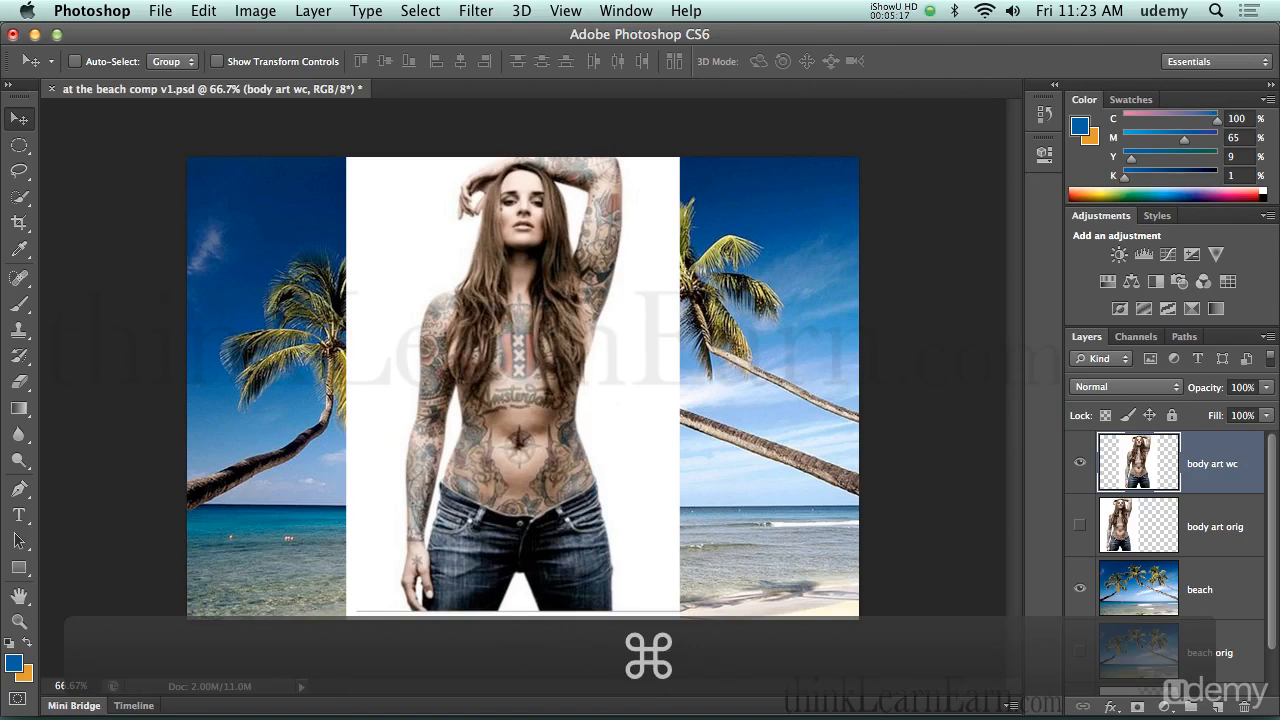
Step: Scale the body art wc layer to about 102% from its upper-left corner, past the canvas's lower edge, and save the document
key(cmd+t)
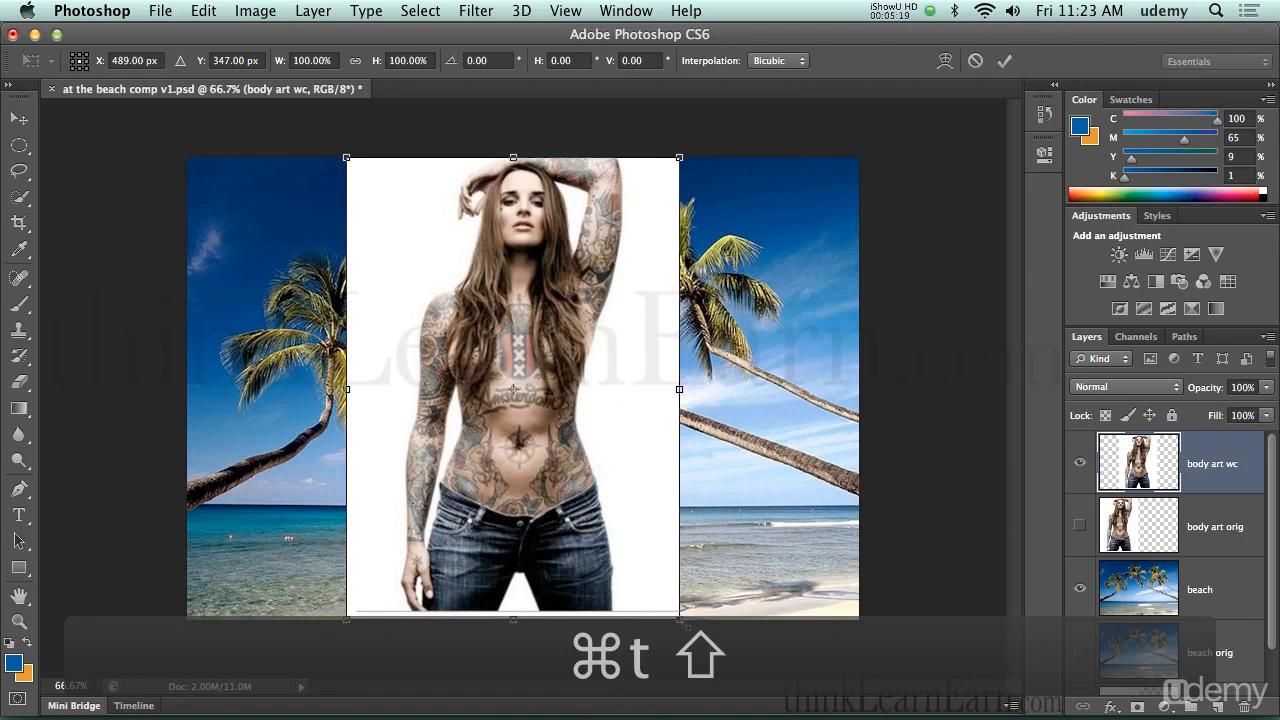
drag(682, 622, 687, 629)
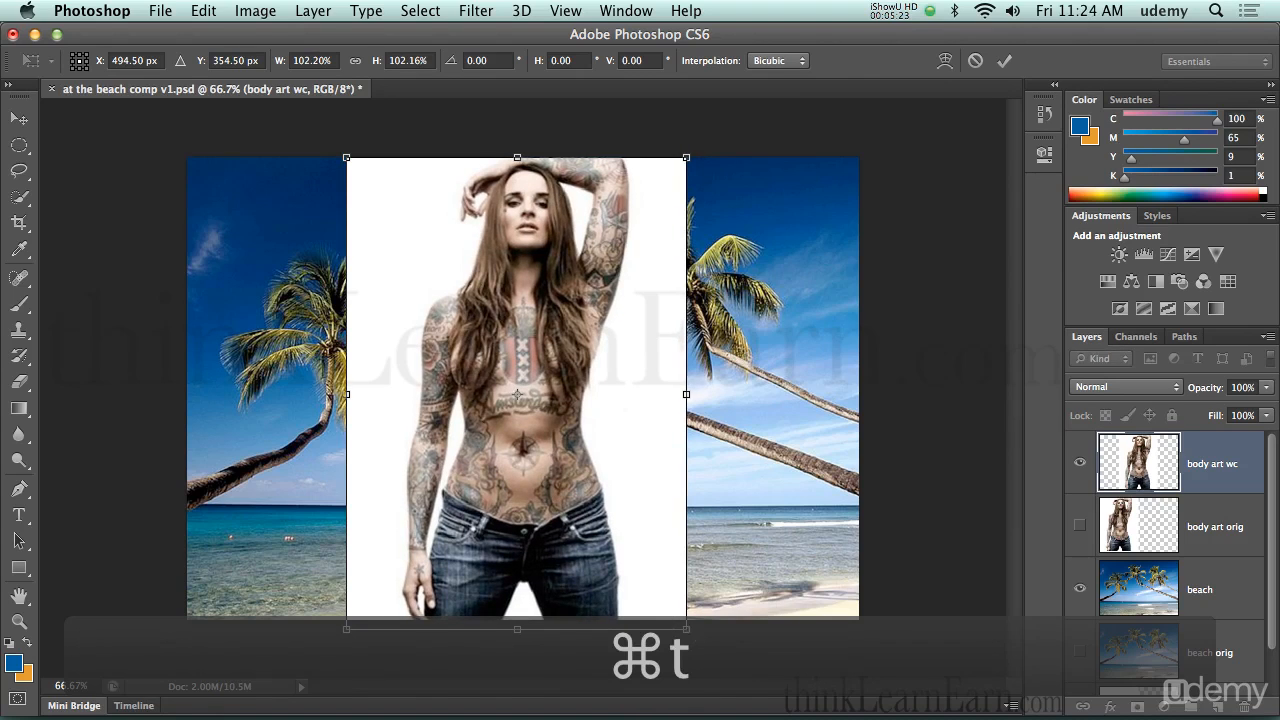
key(Return)
key(super+s)
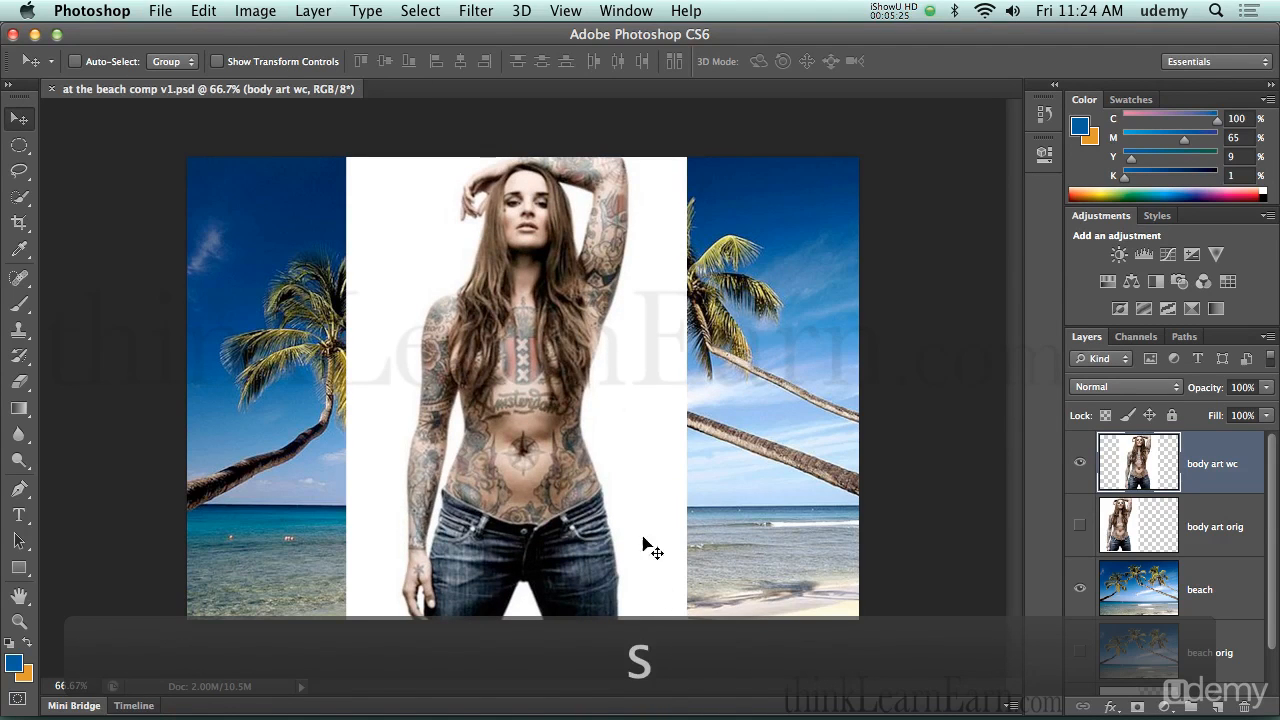